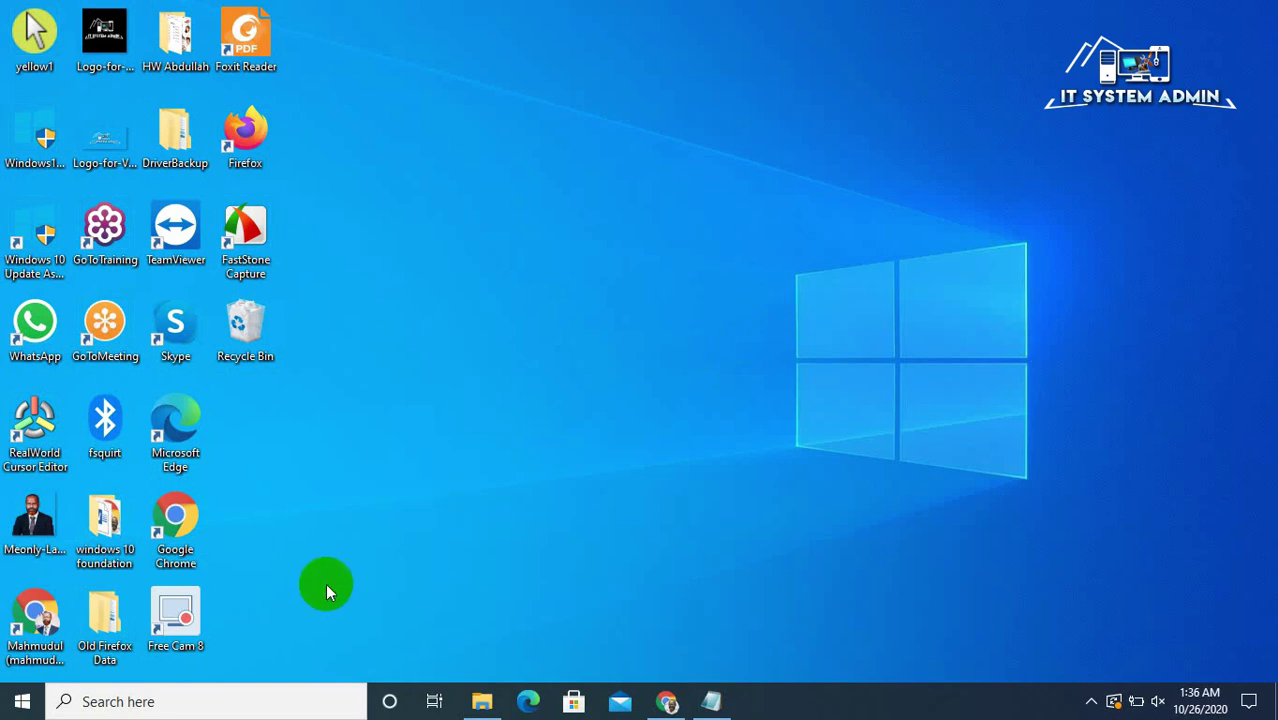
# Run %temp% from the Run dialog to open the Temp folder in File Explorer
pyautogui.rightClick(12, 708)
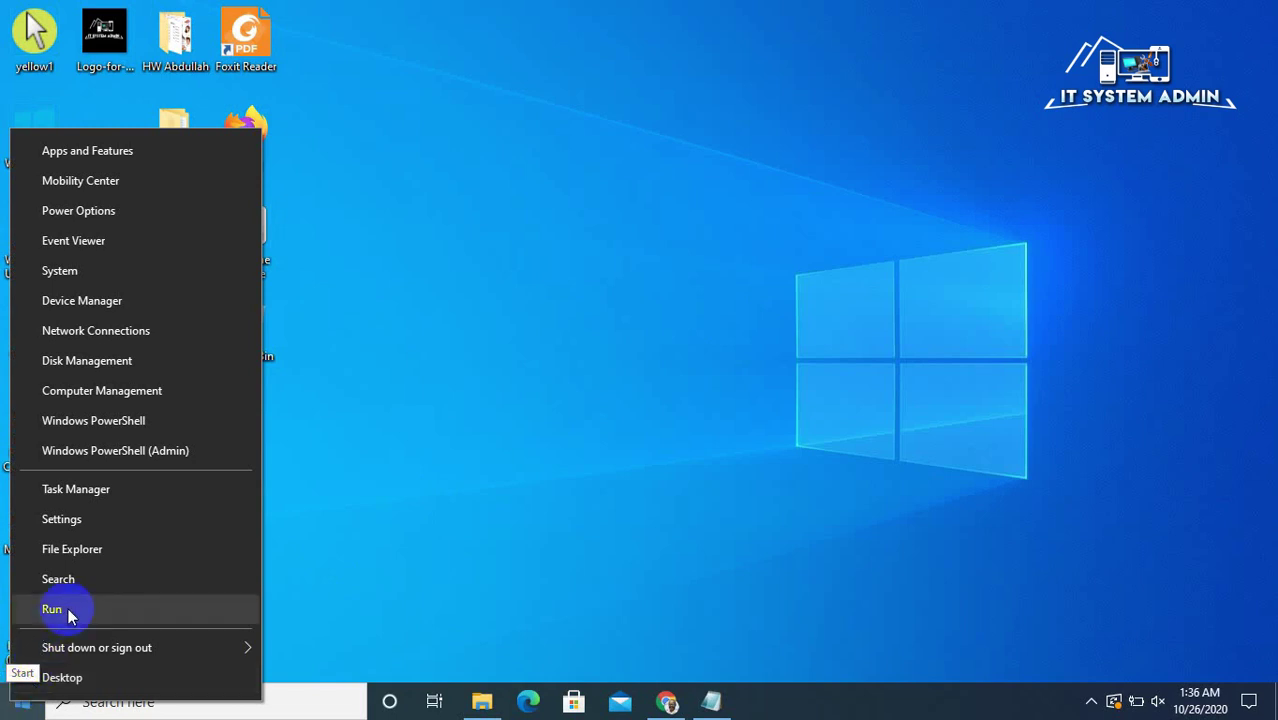
pyautogui.click(52, 609)
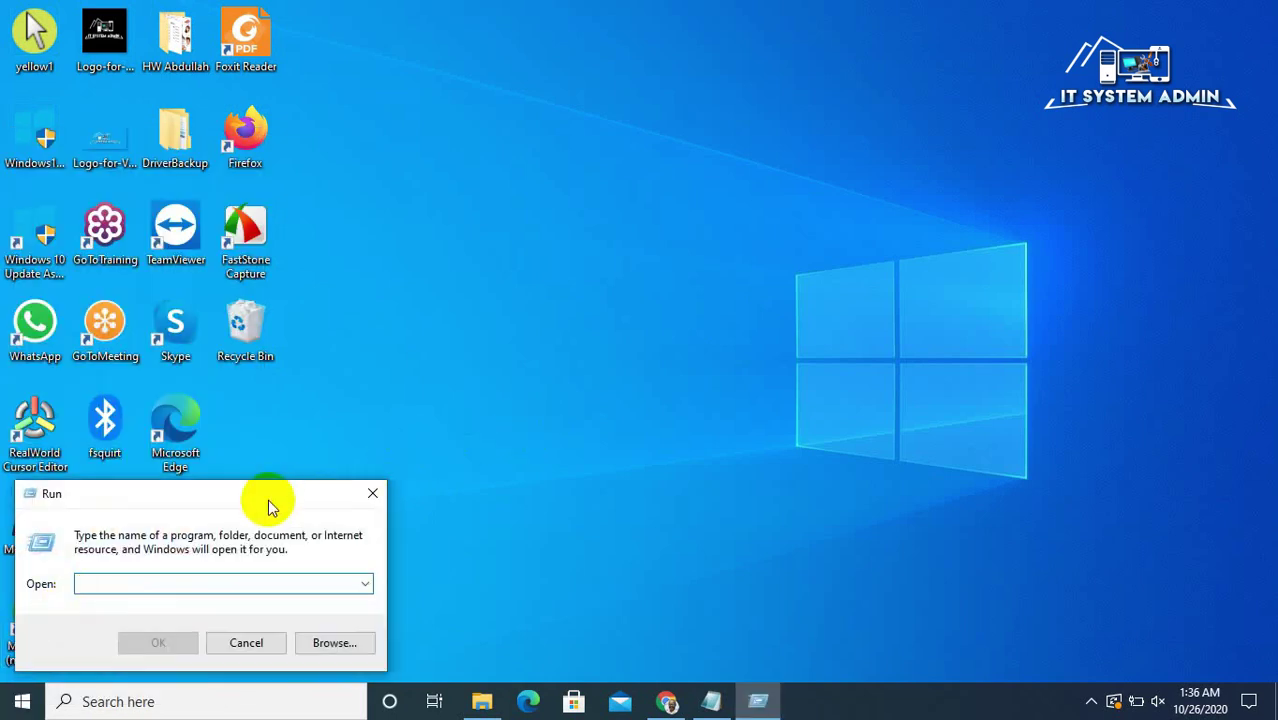
pyautogui.moveTo(270, 495); pyautogui.dragTo(536, 331)
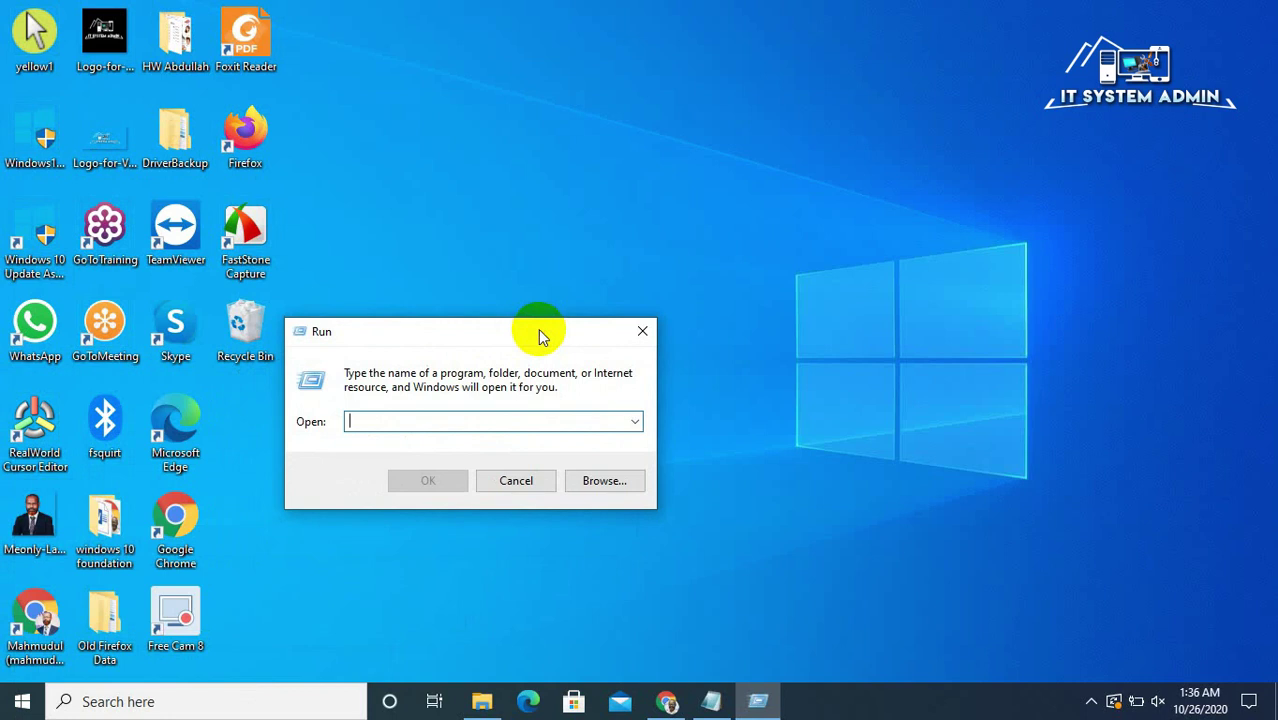
pyautogui.write('%')
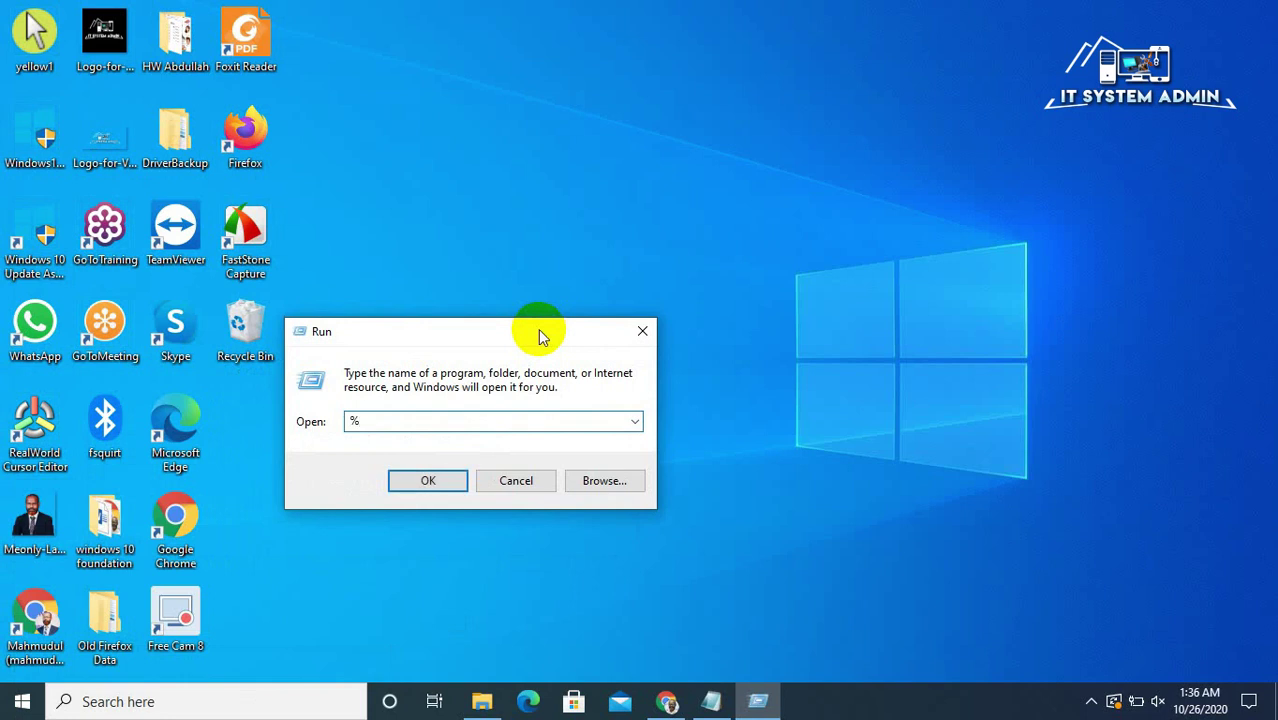
pyautogui.write('temp%')
pyautogui.click(430, 481)
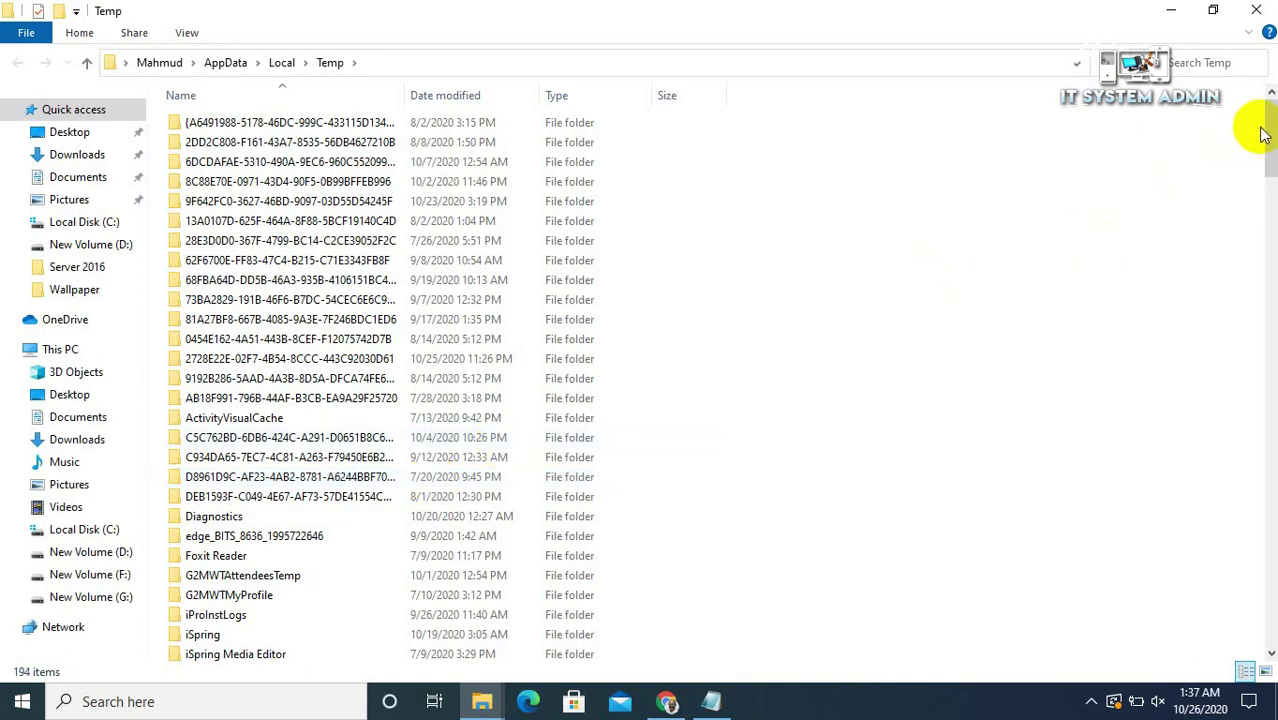
# Scroll through the Temp folder's files, then go up through Local to AppData
pyautogui.moveTo(1270, 130); pyautogui.dragTo(1264, 88)
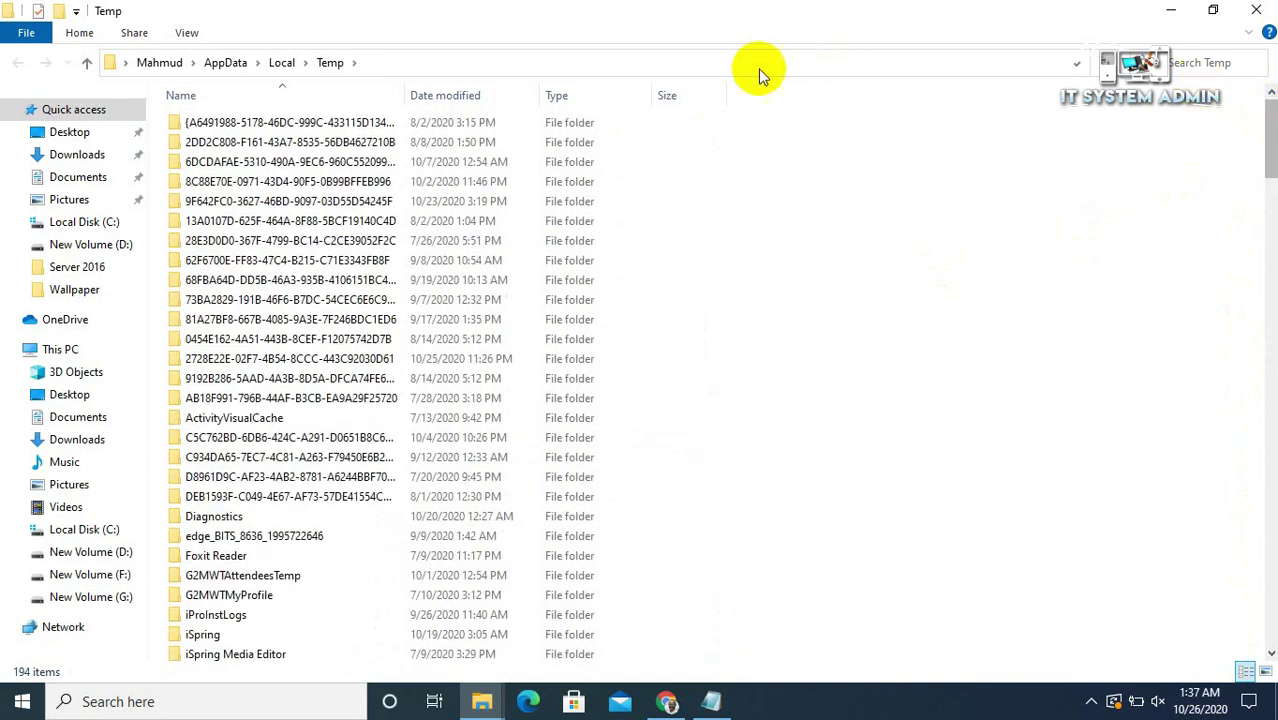
pyautogui.click(87, 66)
pyautogui.click(87, 66)
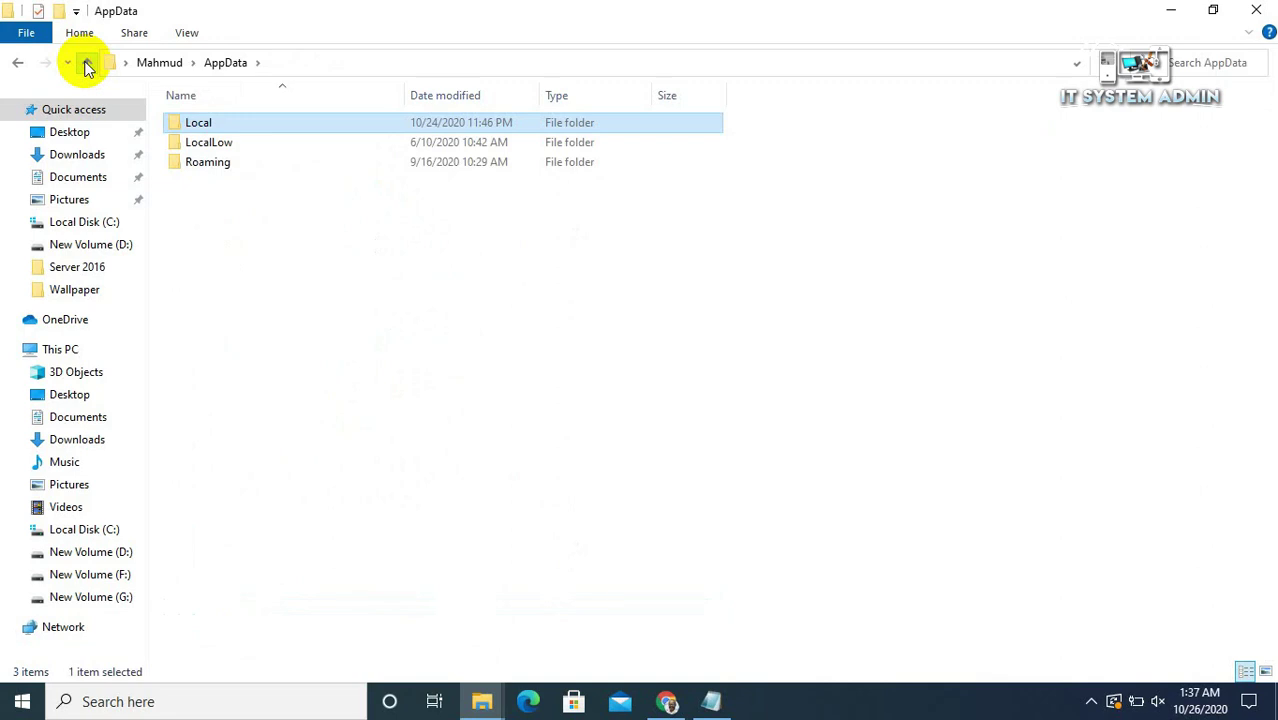
# Drill into Roaming > Microsoft > Windows > Start Menu > Programs > Startup, which is empty
pyautogui.doubleClick(203, 166)
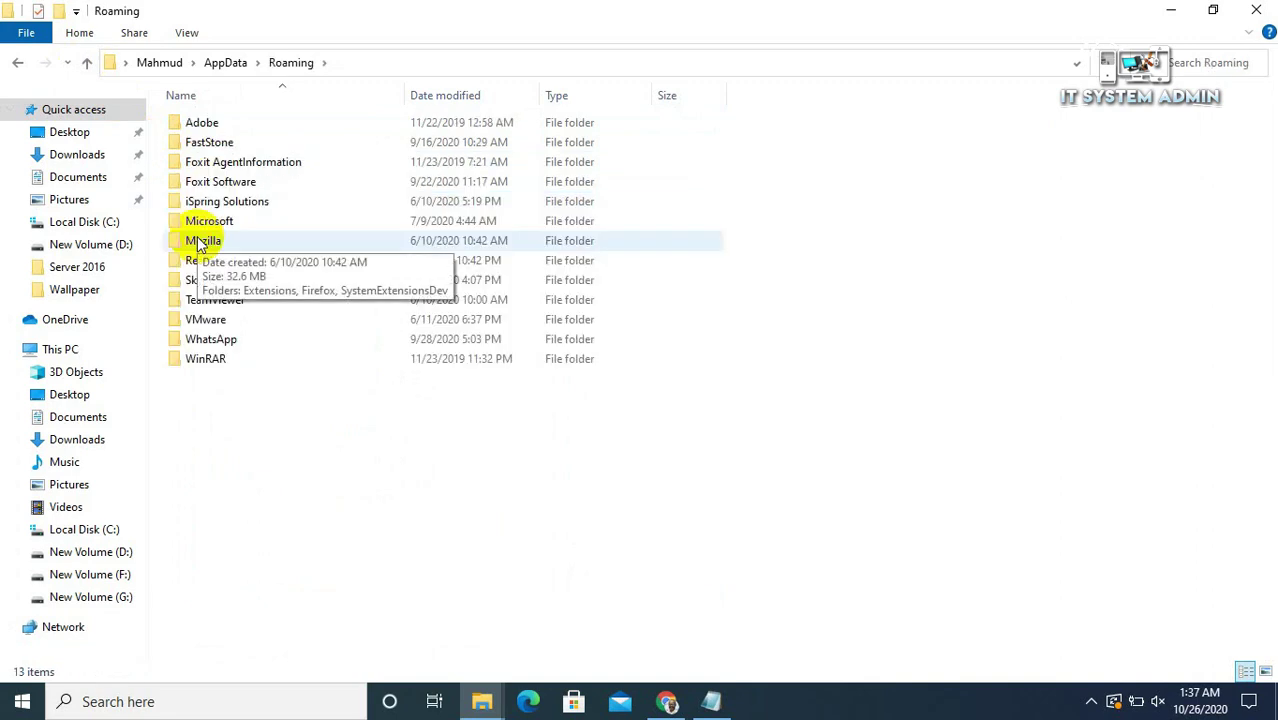
pyautogui.doubleClick(212, 222)
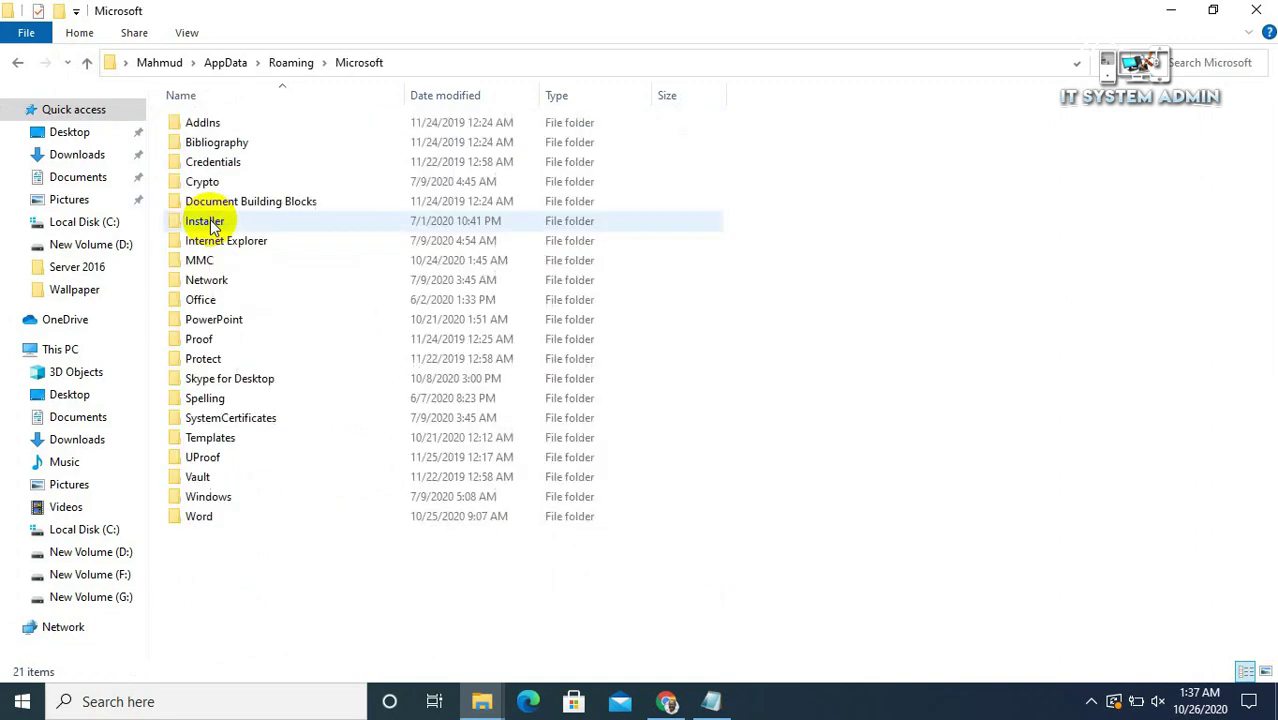
pyautogui.click(242, 497)
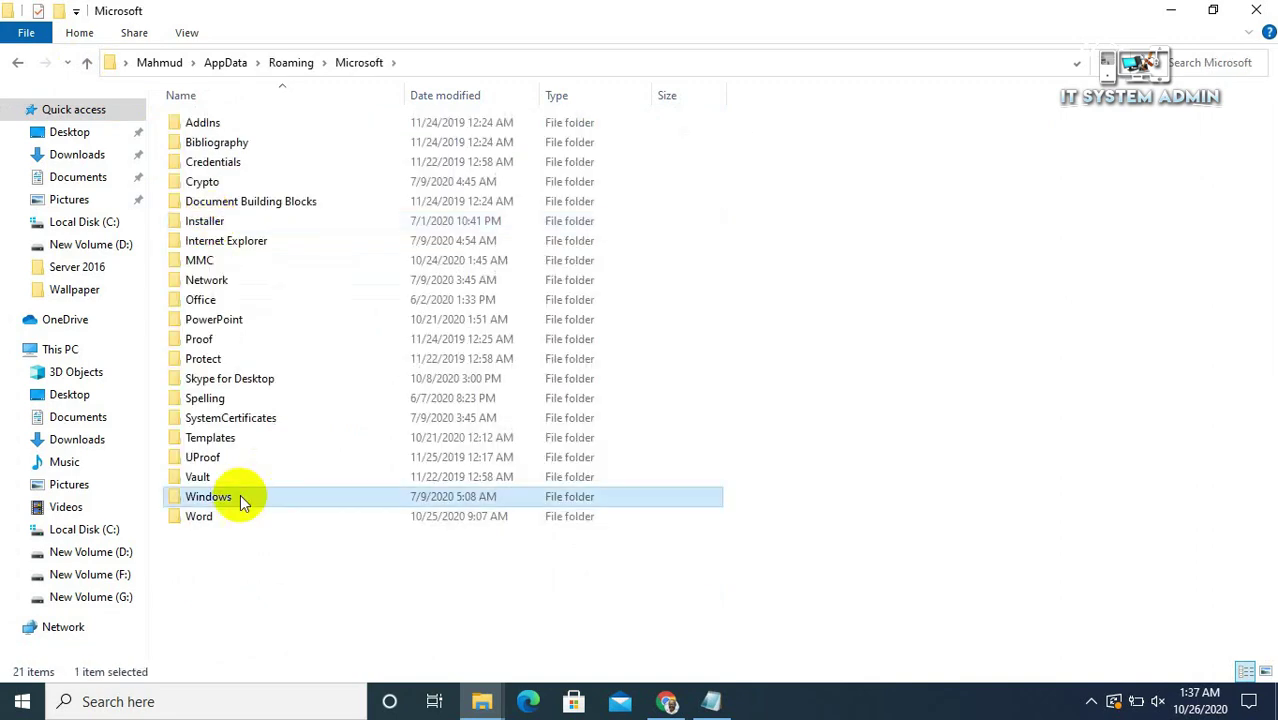
pyautogui.doubleClick(241, 496)
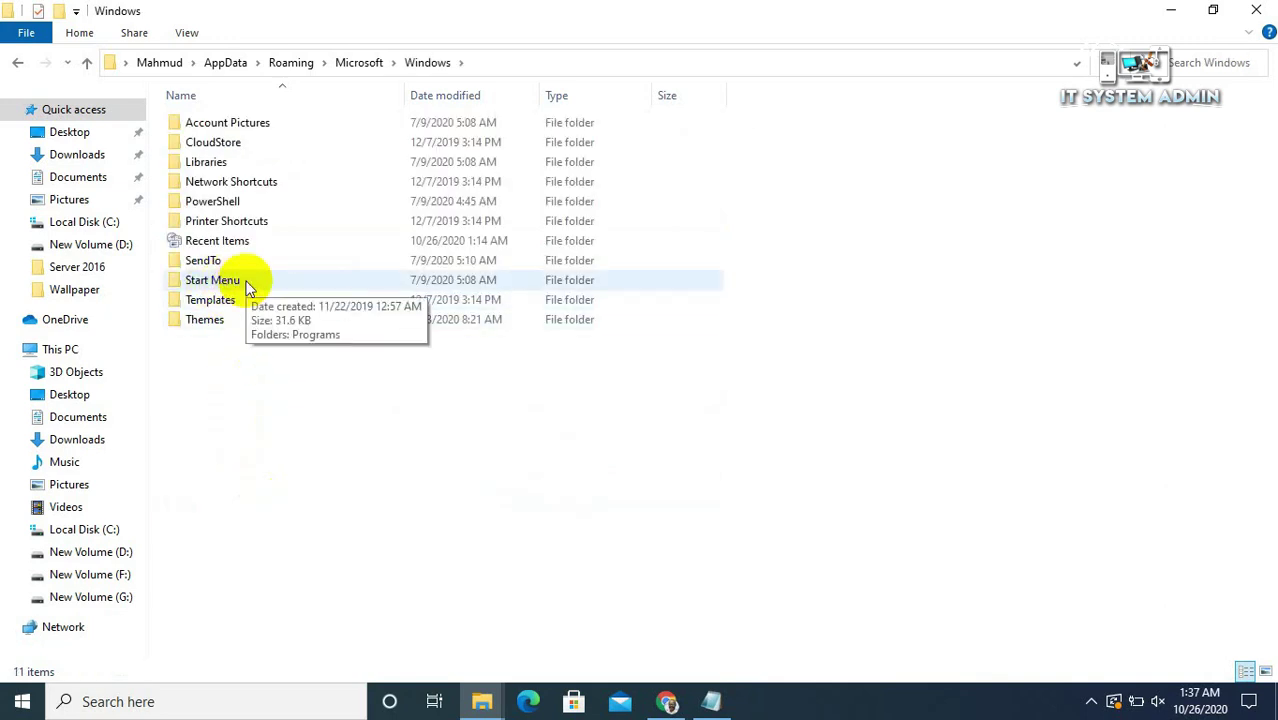
pyautogui.doubleClick(246, 284)
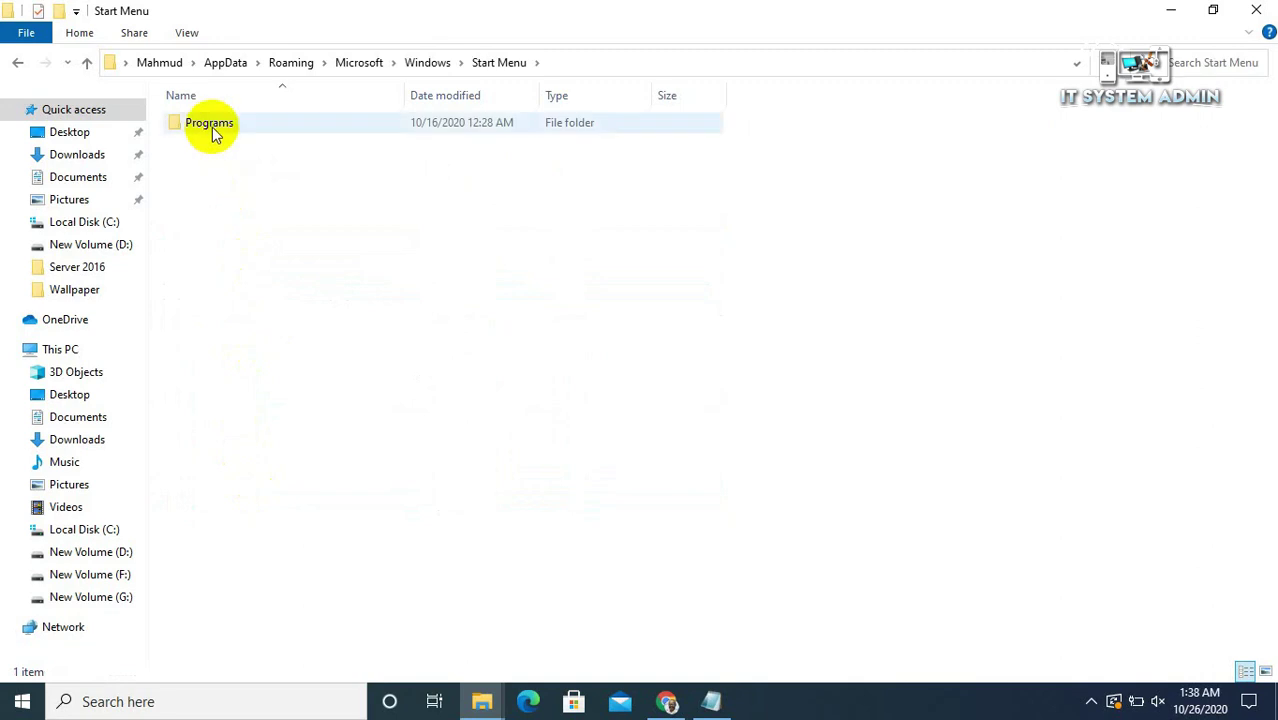
pyautogui.doubleClick(213, 133)
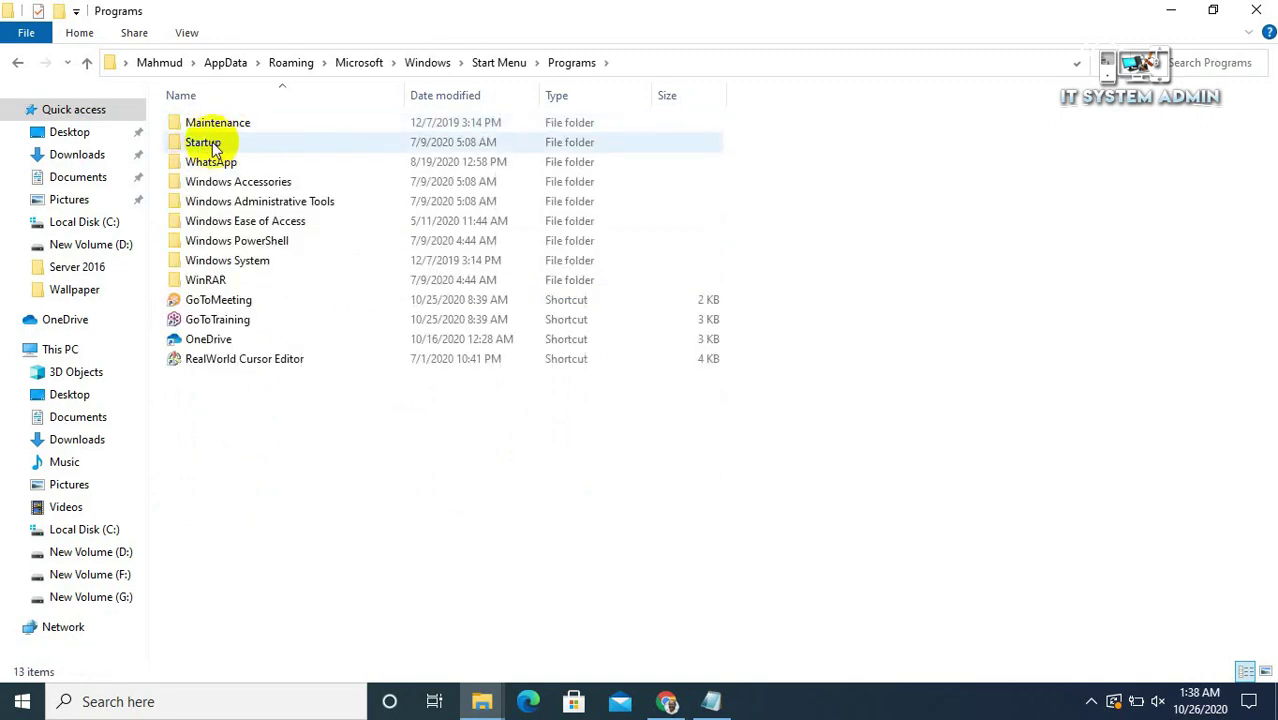
pyautogui.doubleClick(230, 147)
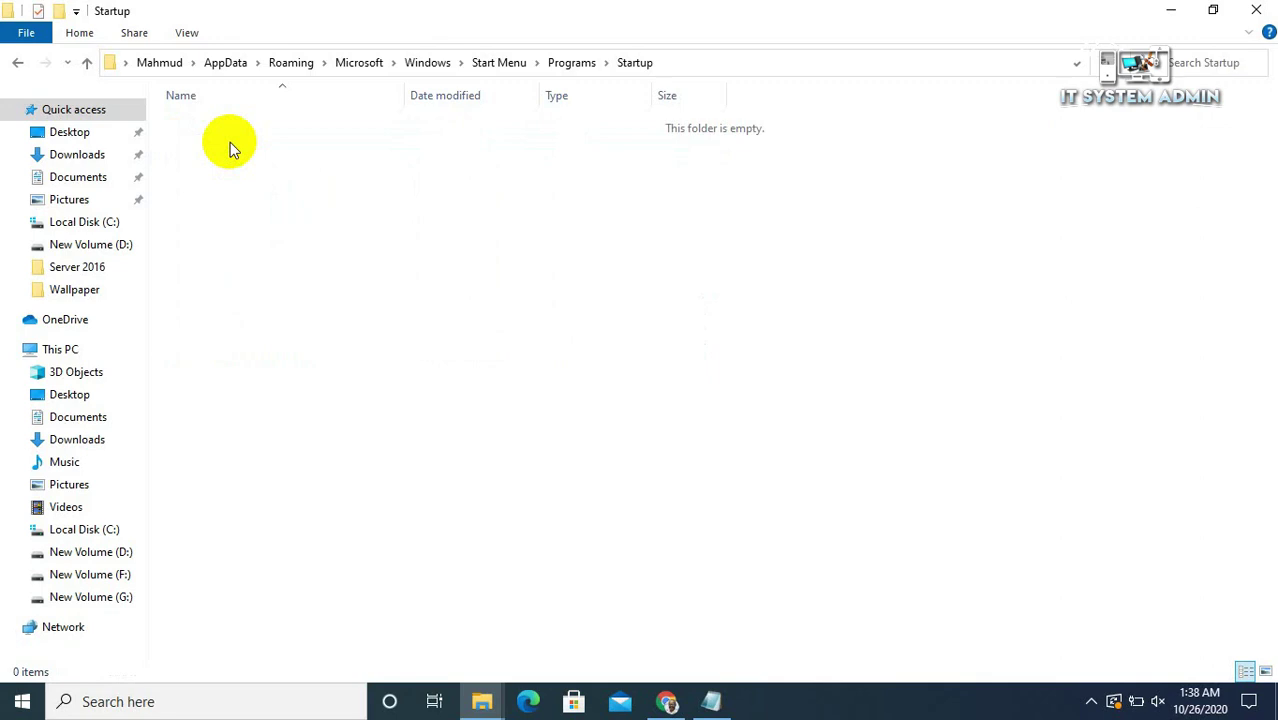
# Close the Startup window and launch a blank Notepad by searching 'note'
pyautogui.click(1252, 11)
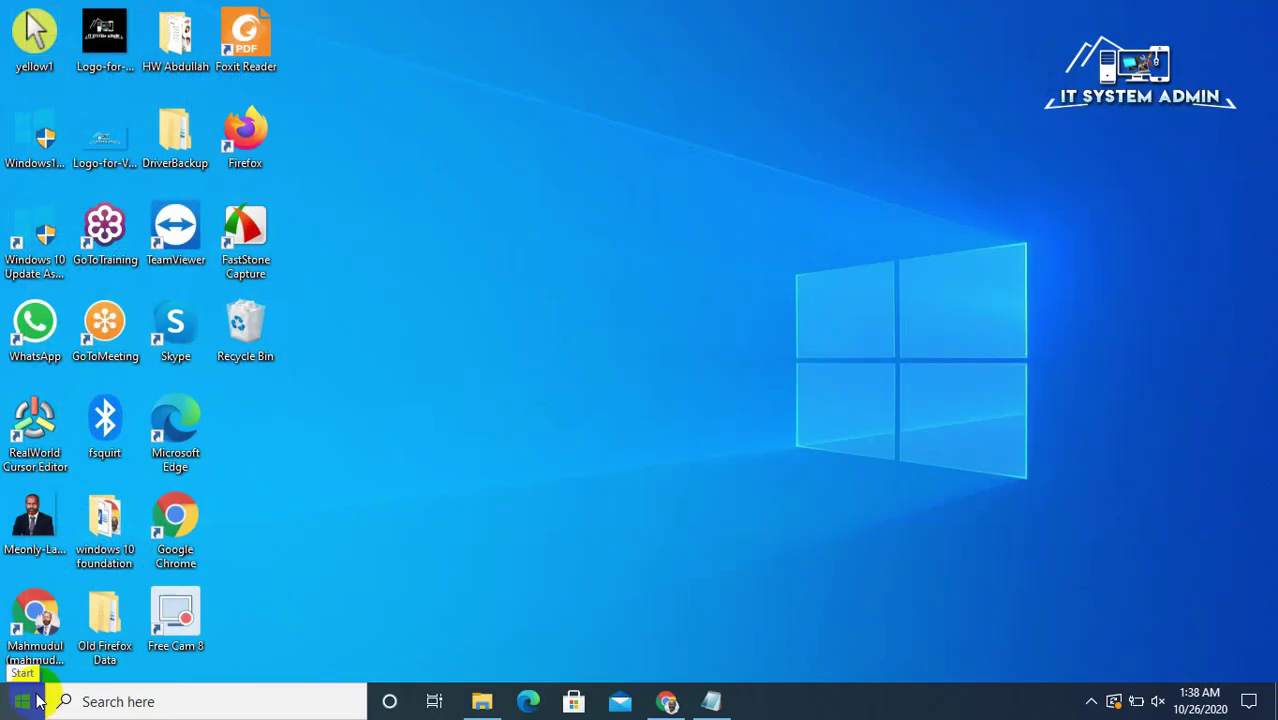
pyautogui.click(98, 701)
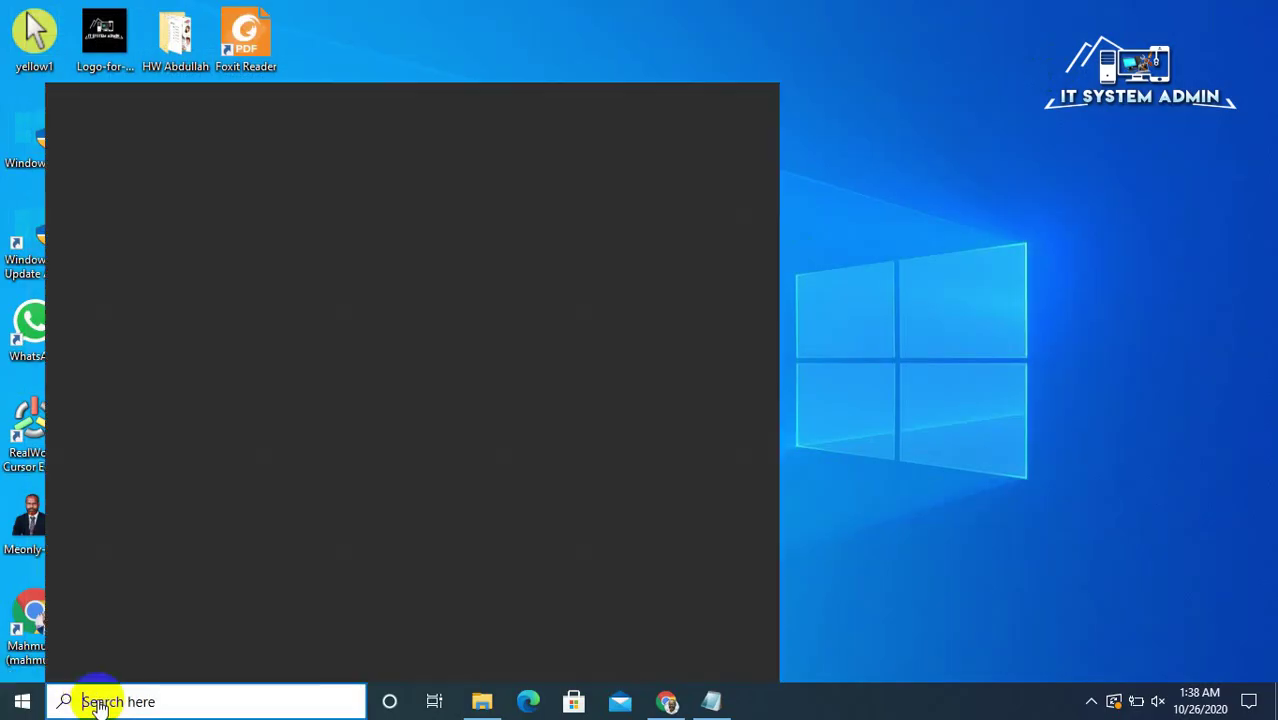
pyautogui.write('note')
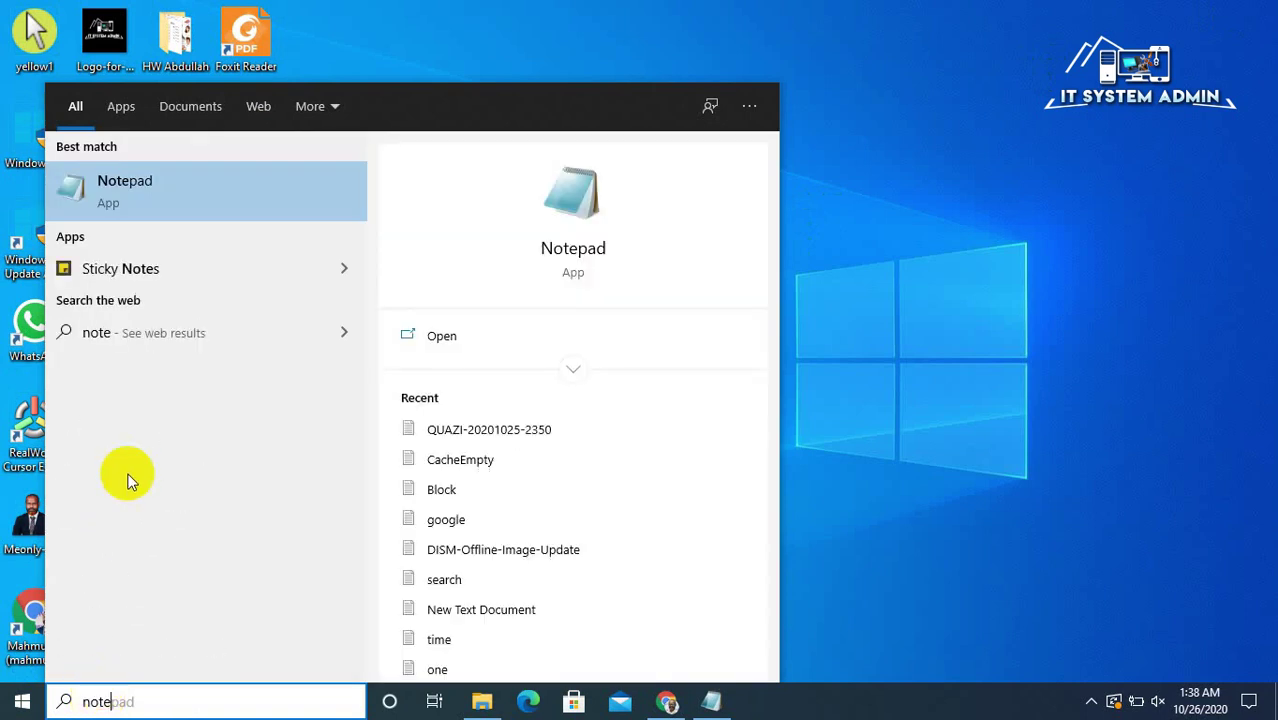
pyautogui.click(207, 188)
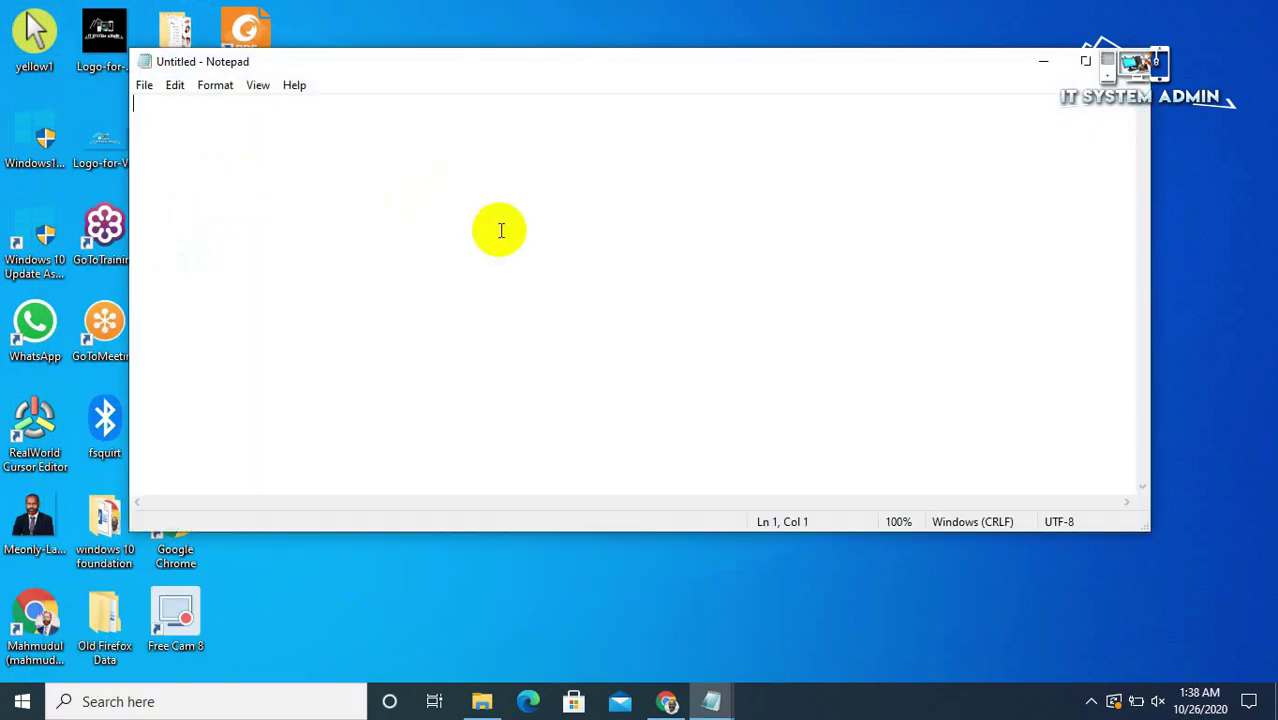
# Enter 'rd %temp% /s /q' and 'md %temp%' on separate lines, checking each line afterwards
pyautogui.write('rd')
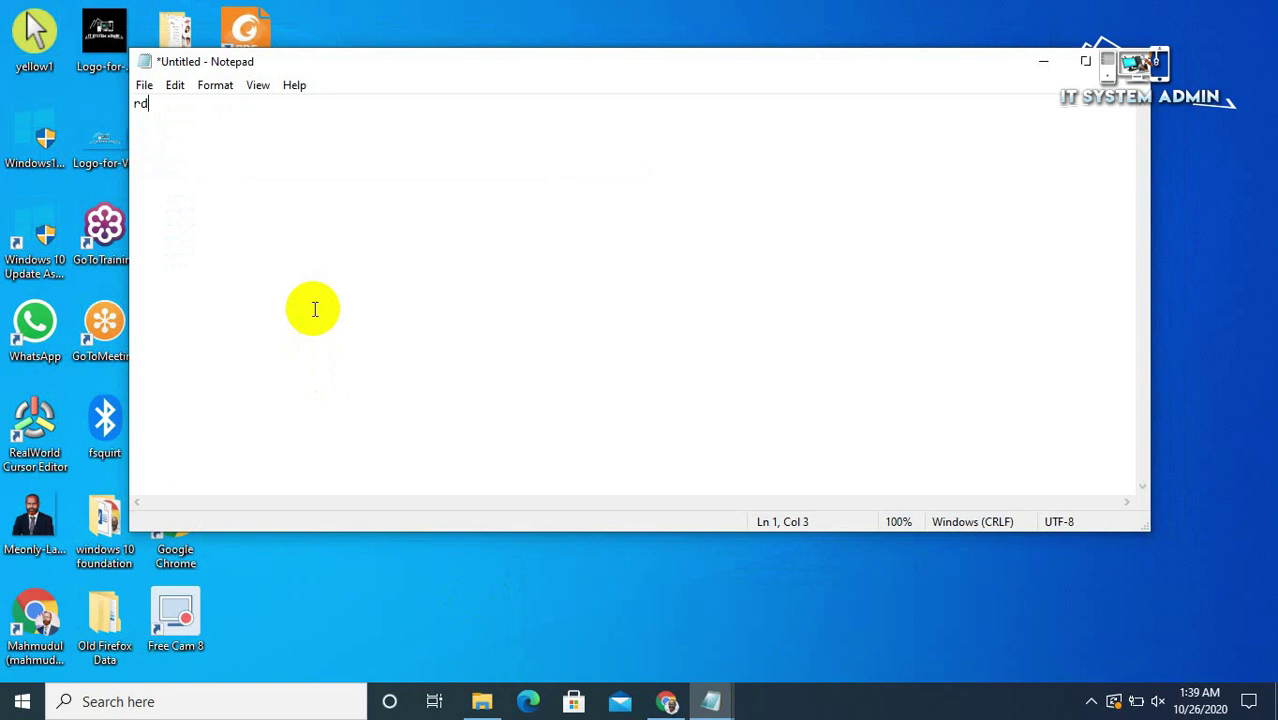
pyautogui.write(' %temp% /s /q')
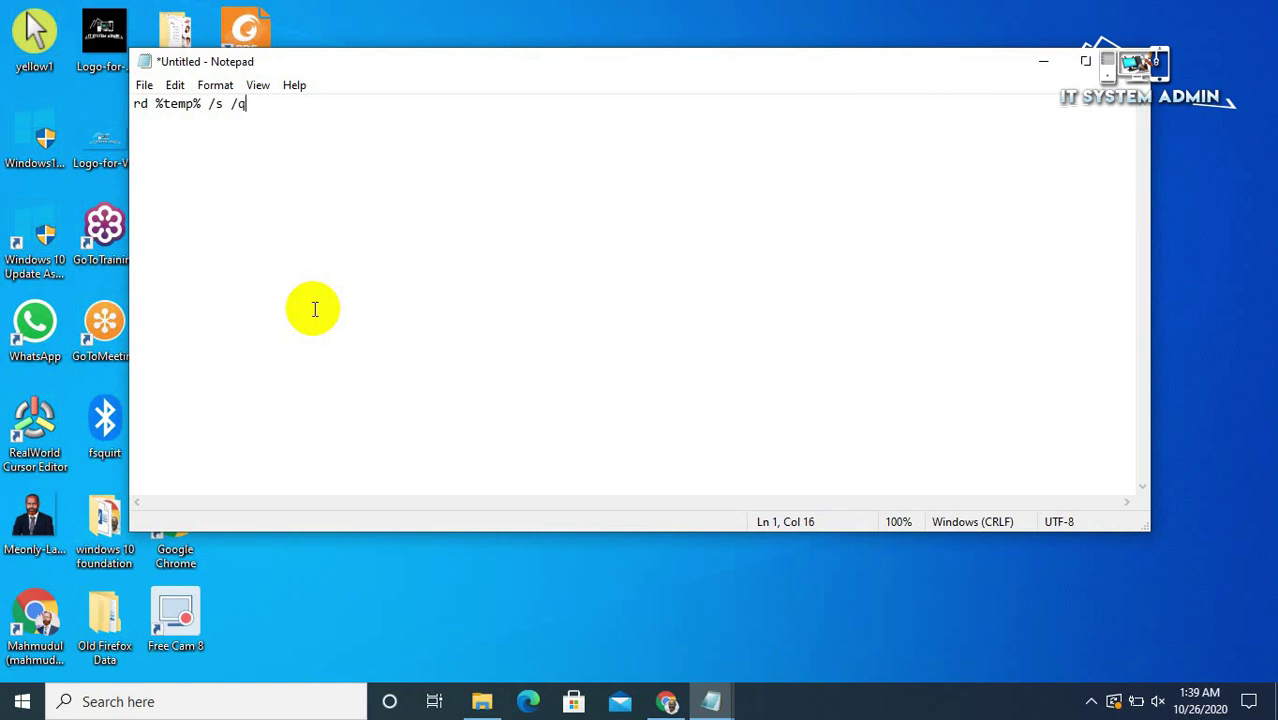
pyautogui.press('Return')
pyautogui.press('Return')
pyautogui.write('md %temp%')
pyautogui.click(264, 101)
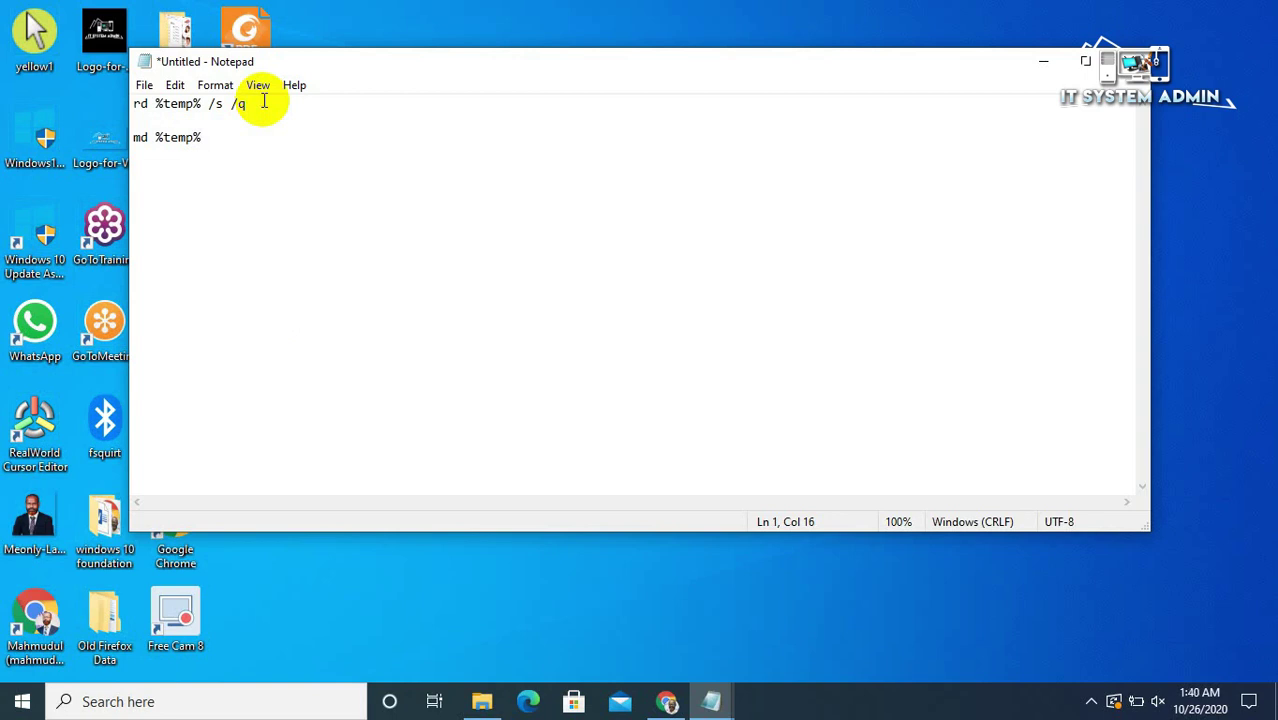
pyautogui.moveTo(261, 101); pyautogui.dragTo(131, 104)
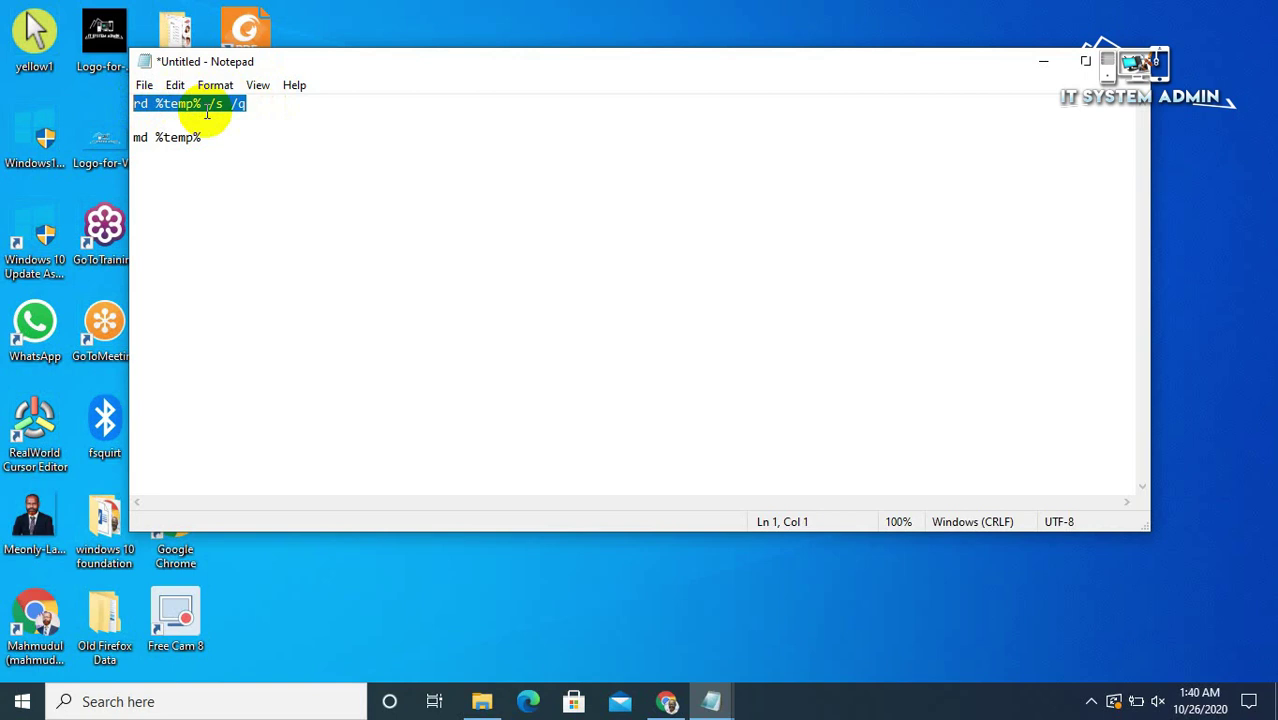
pyautogui.click(222, 136)
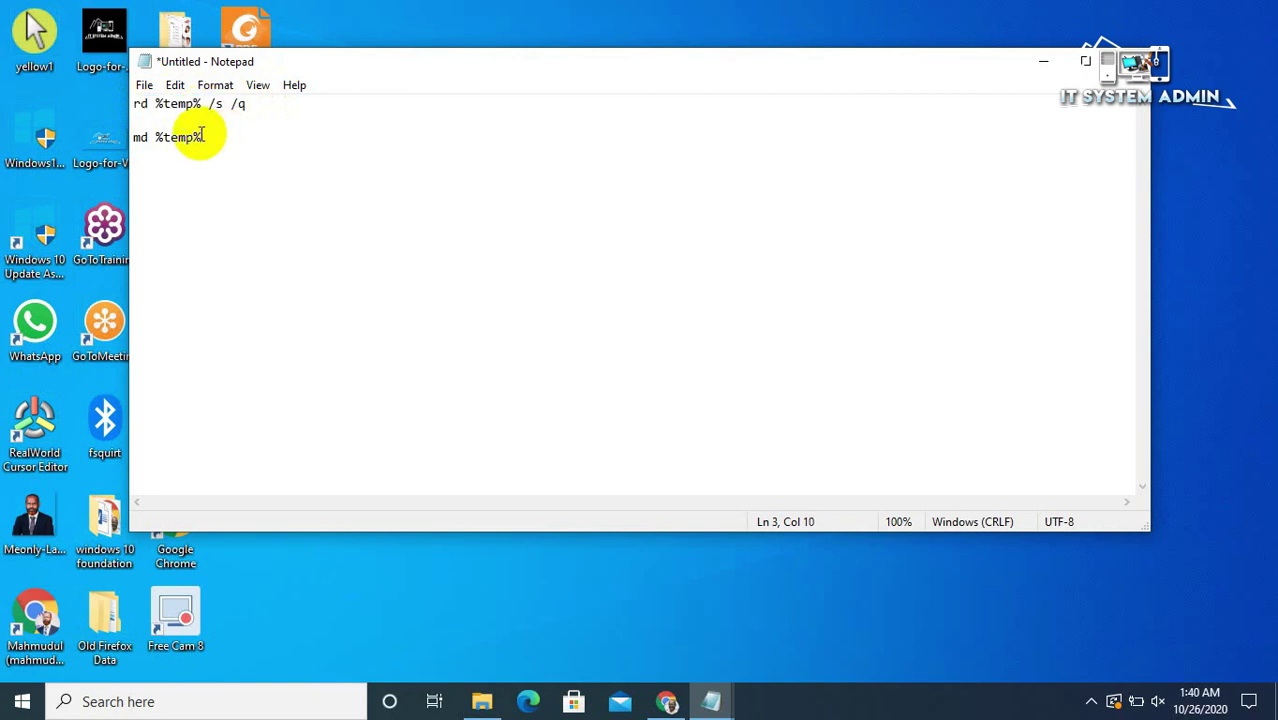
pyautogui.moveTo(203, 135); pyautogui.dragTo(130, 137)
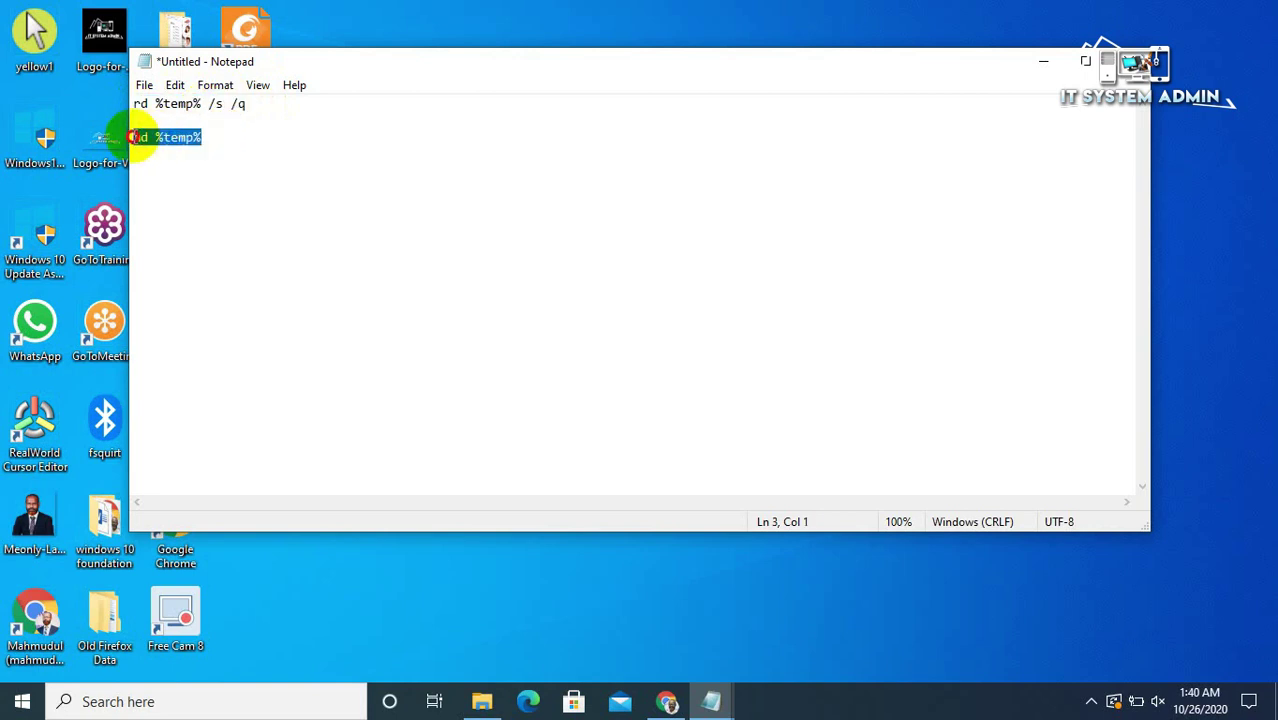
pyautogui.click(209, 142)
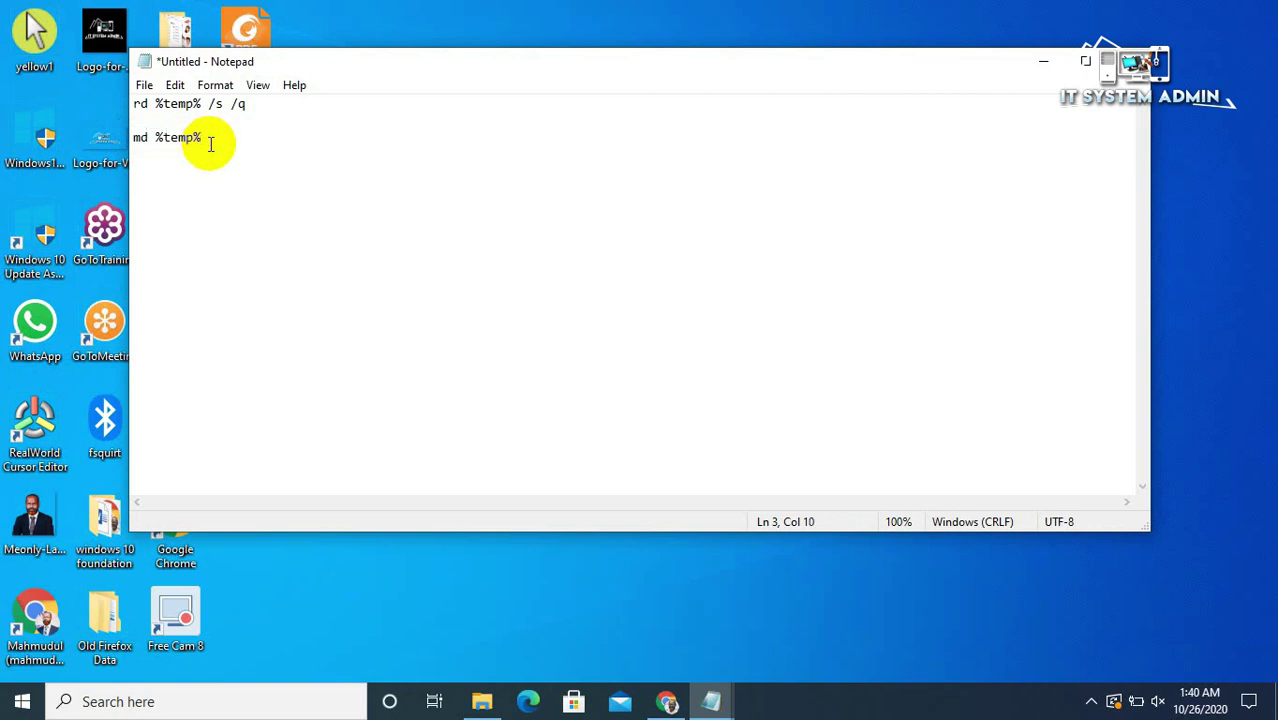
# In Save As, choose the Desktop, set Save as type to All Files, and focus the file name
pyautogui.click(142, 88)
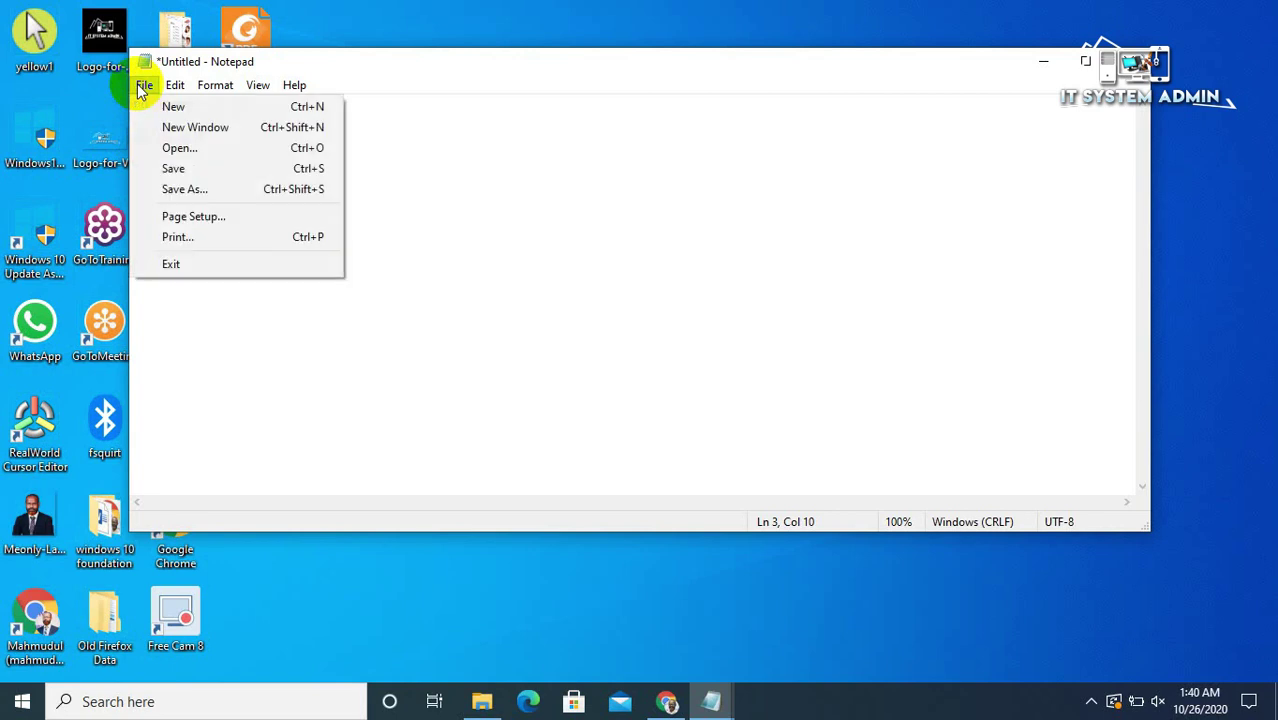
pyautogui.click(220, 191)
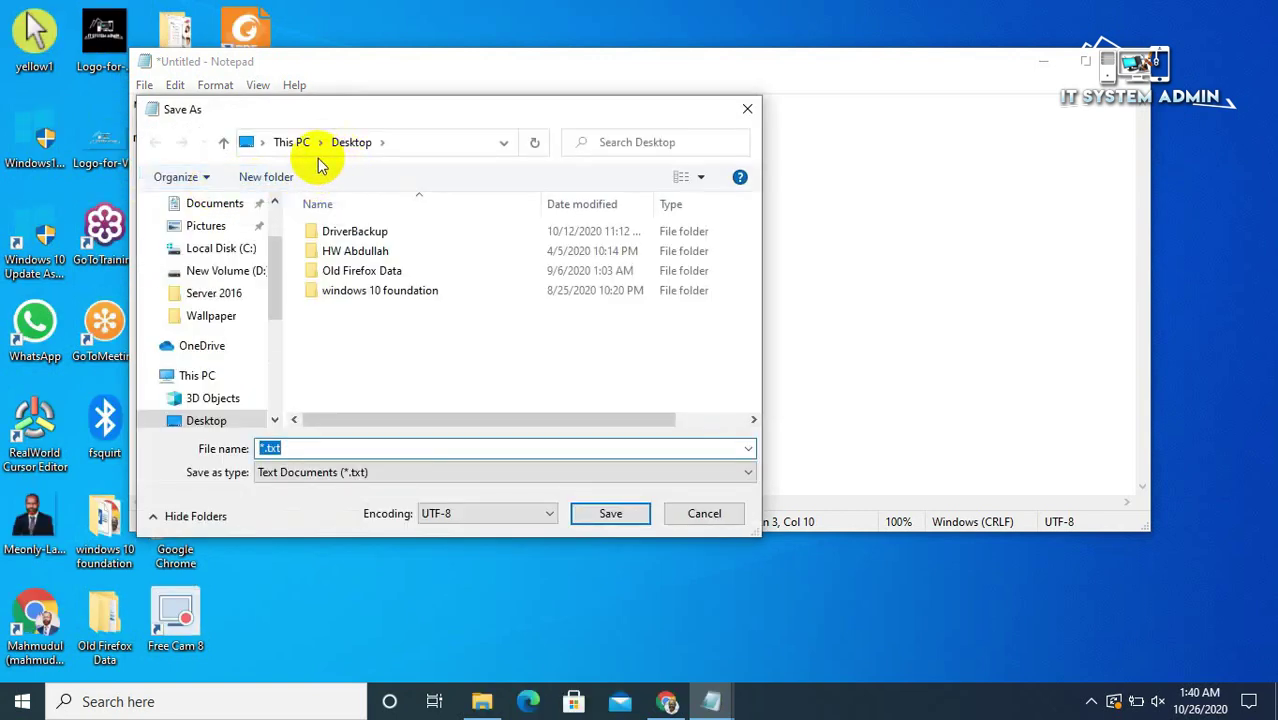
pyautogui.moveTo(277, 268); pyautogui.dragTo(265, 214)
pyautogui.click(226, 245)
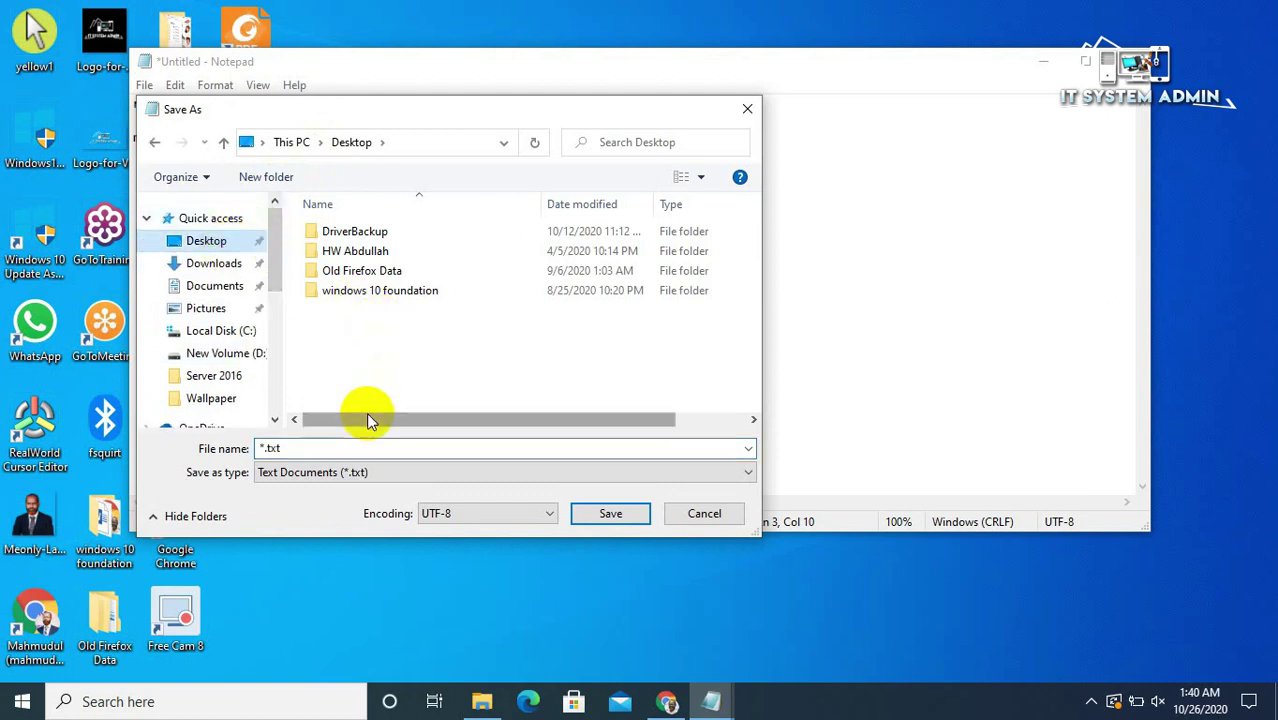
pyautogui.click(353, 478)
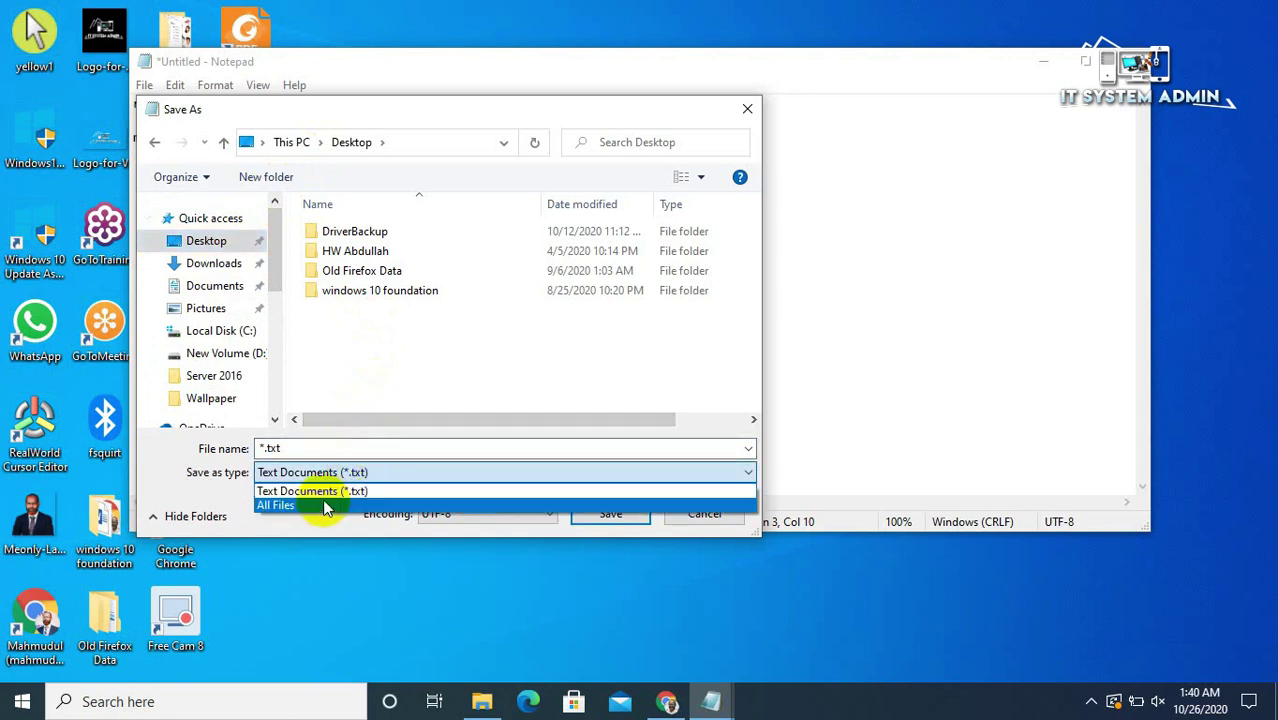
pyautogui.click(325, 506)
pyautogui.click(304, 447)
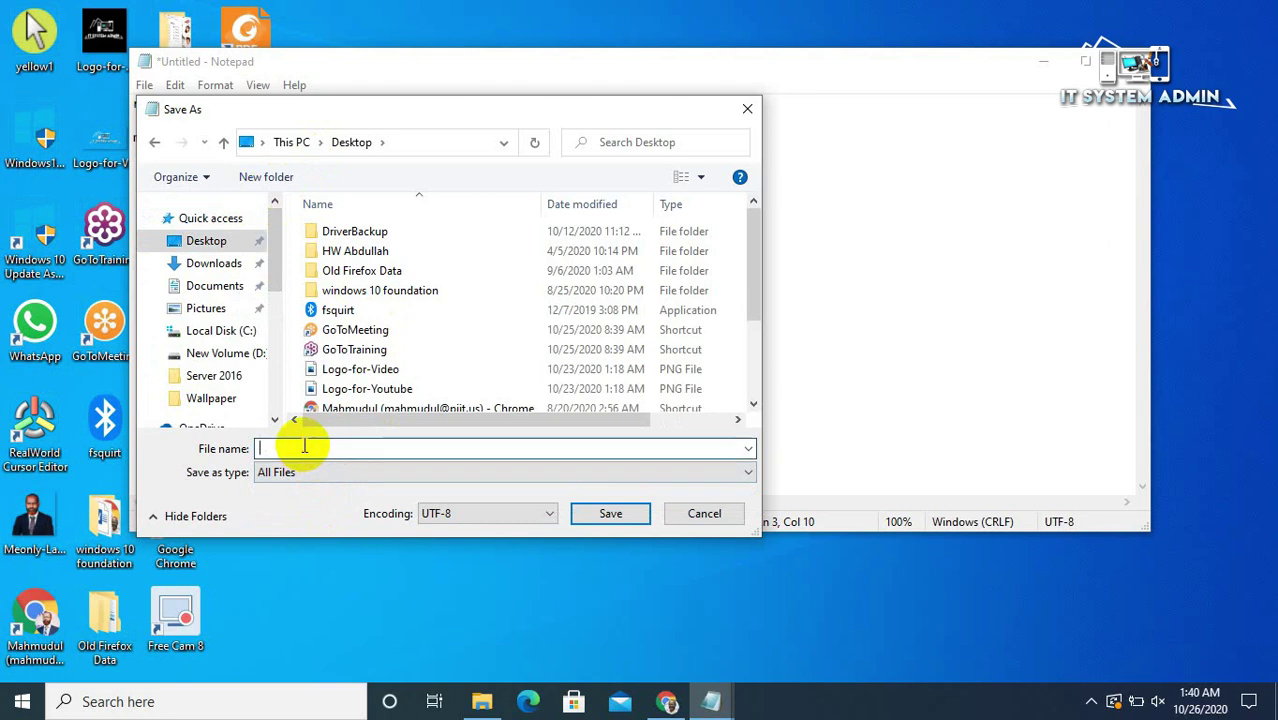
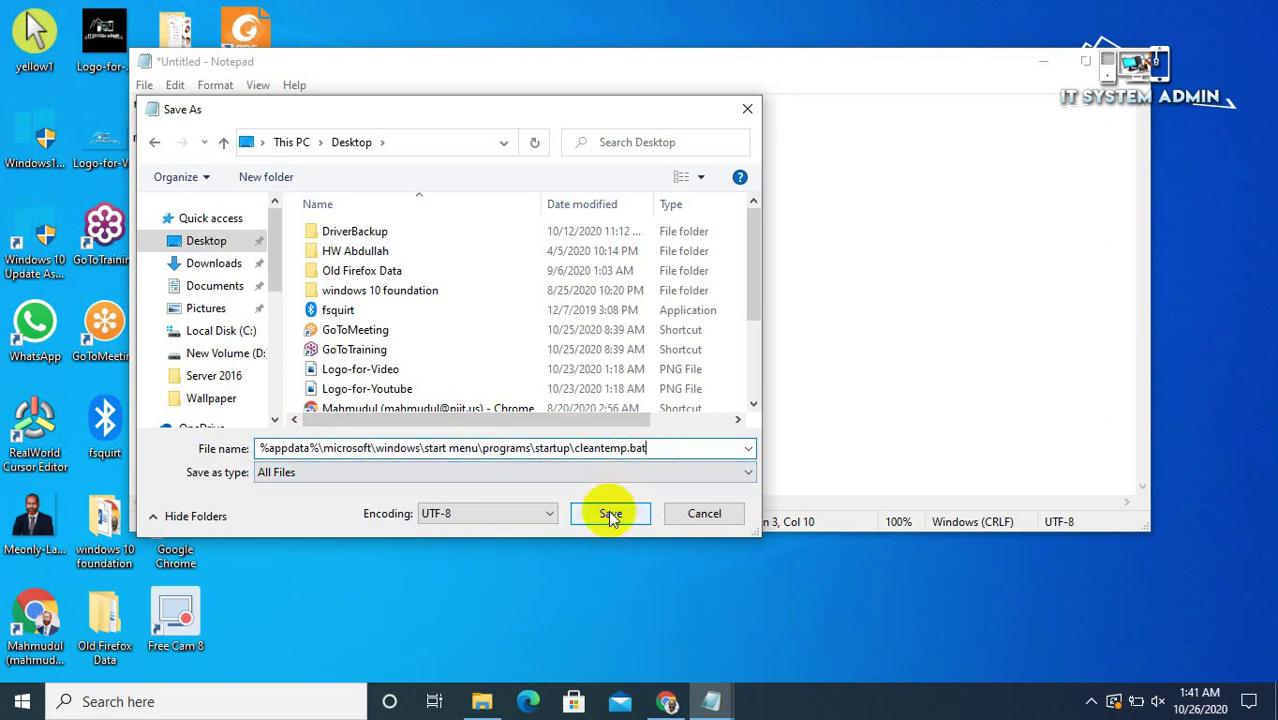
# Save the script as cleantemp.bat in the Startup folder and close Notepad
pyautogui.click(609, 513)
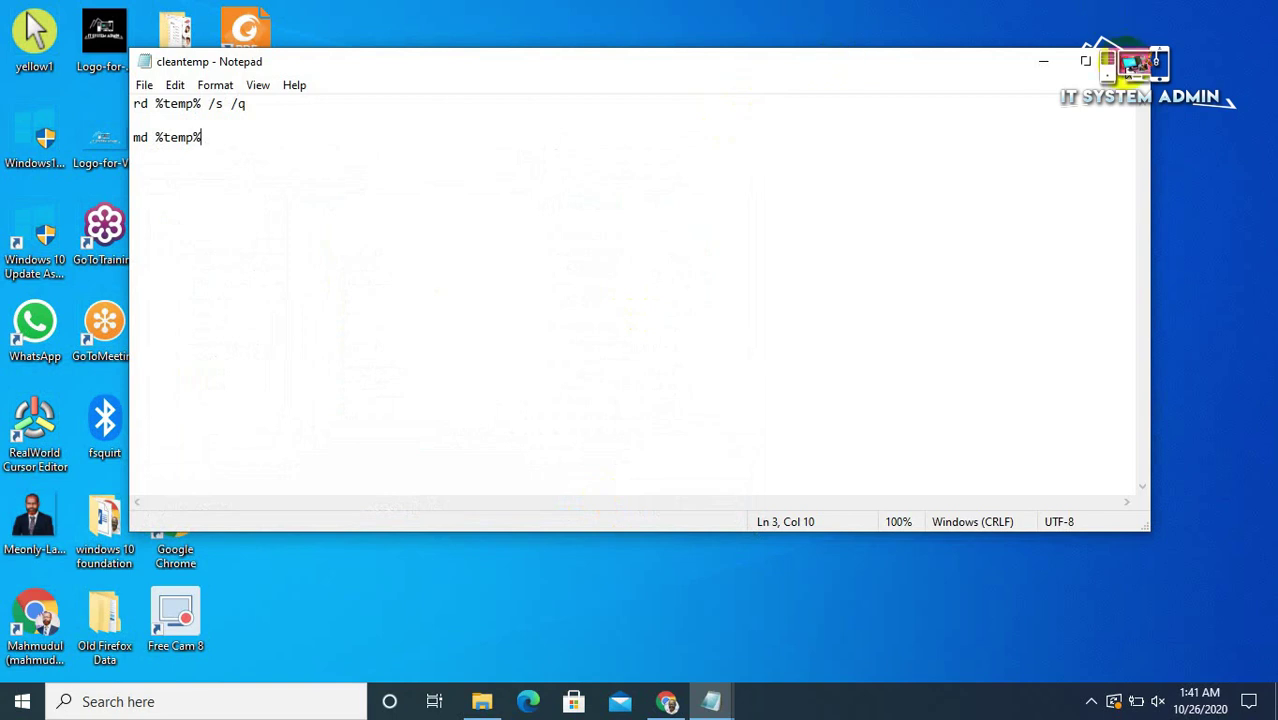
pyautogui.click(1130, 61)
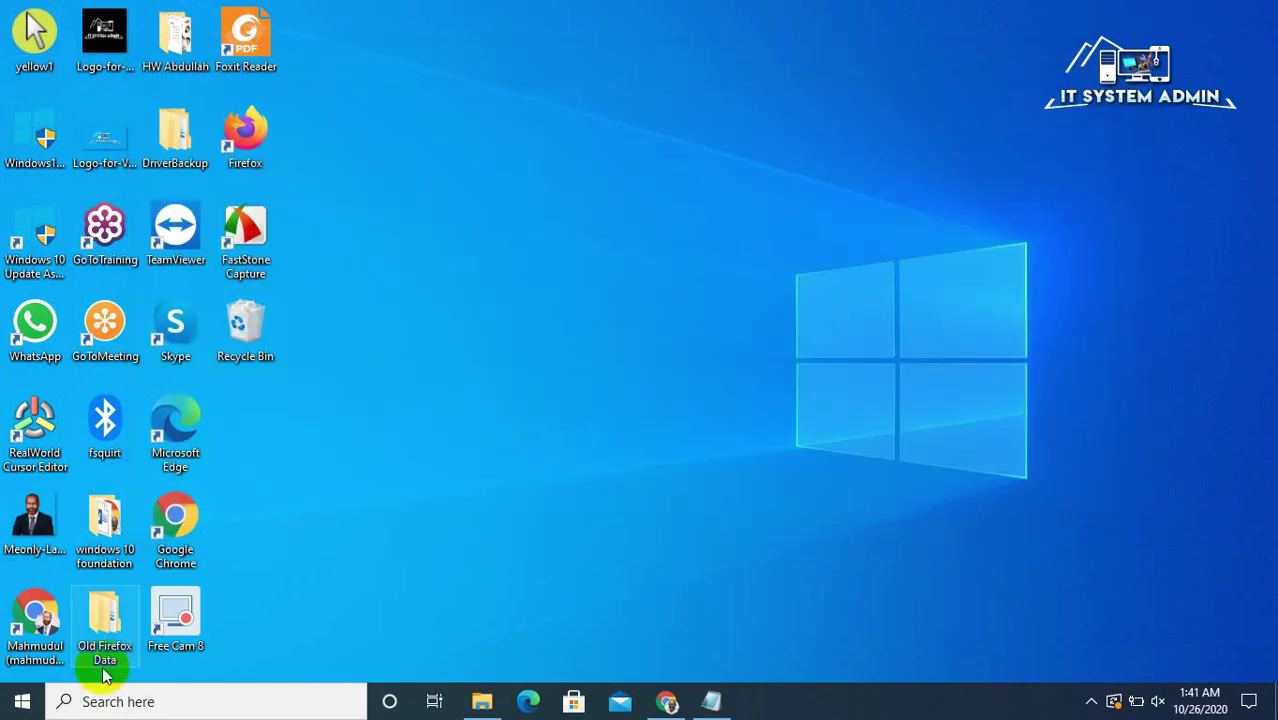
# Run %AppData% from the Run prompt to open the Roaming folder
pyautogui.rightClick(28, 697)
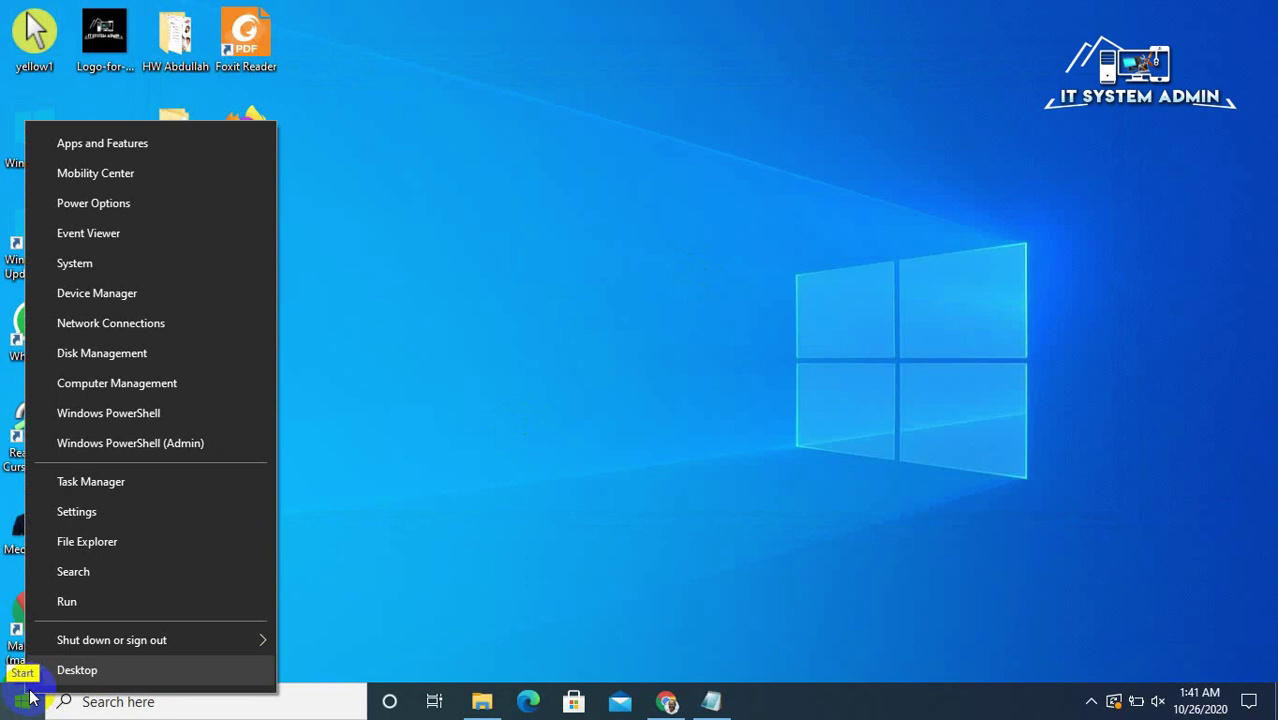
pyautogui.click(77, 601)
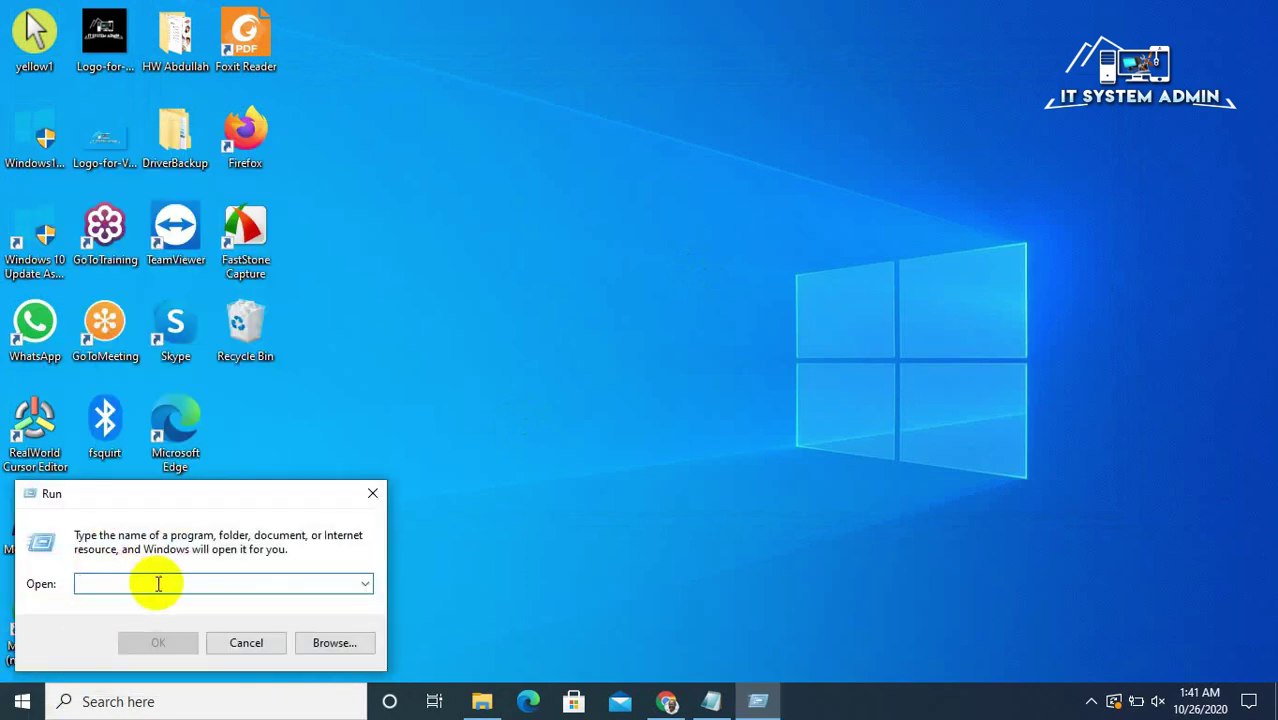
pyautogui.write('%')
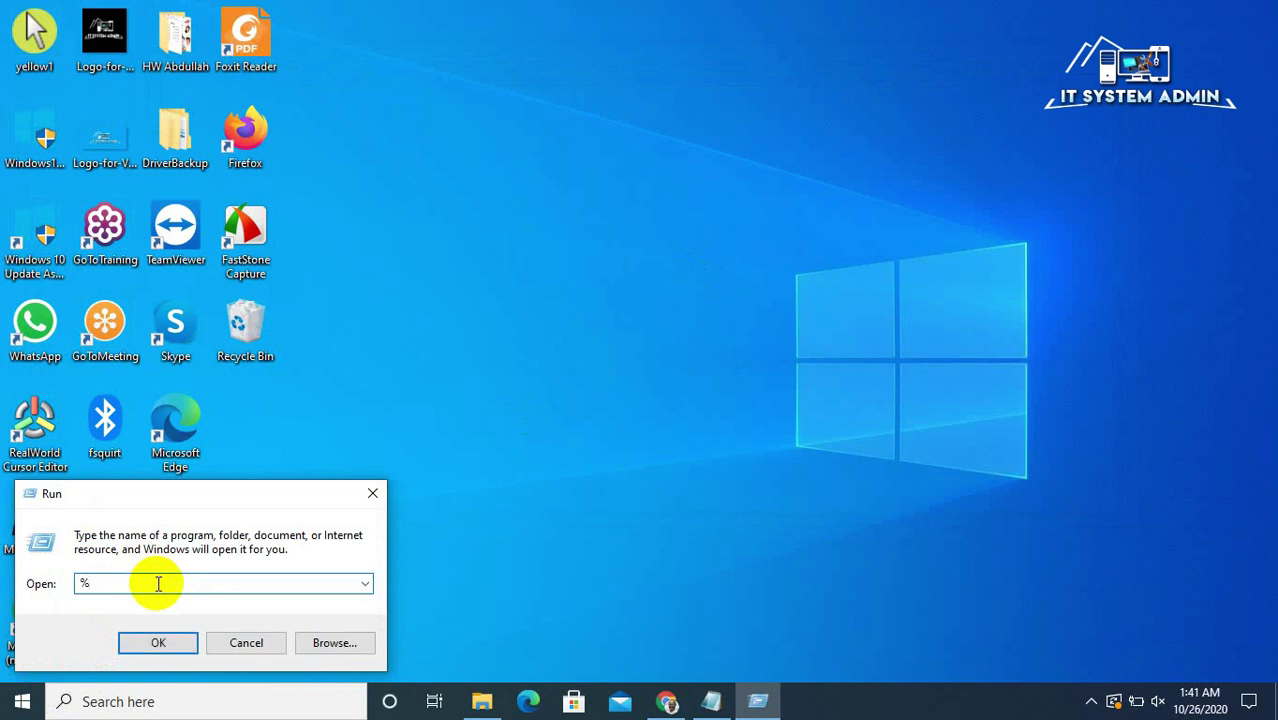
pyautogui.write('AppData%')
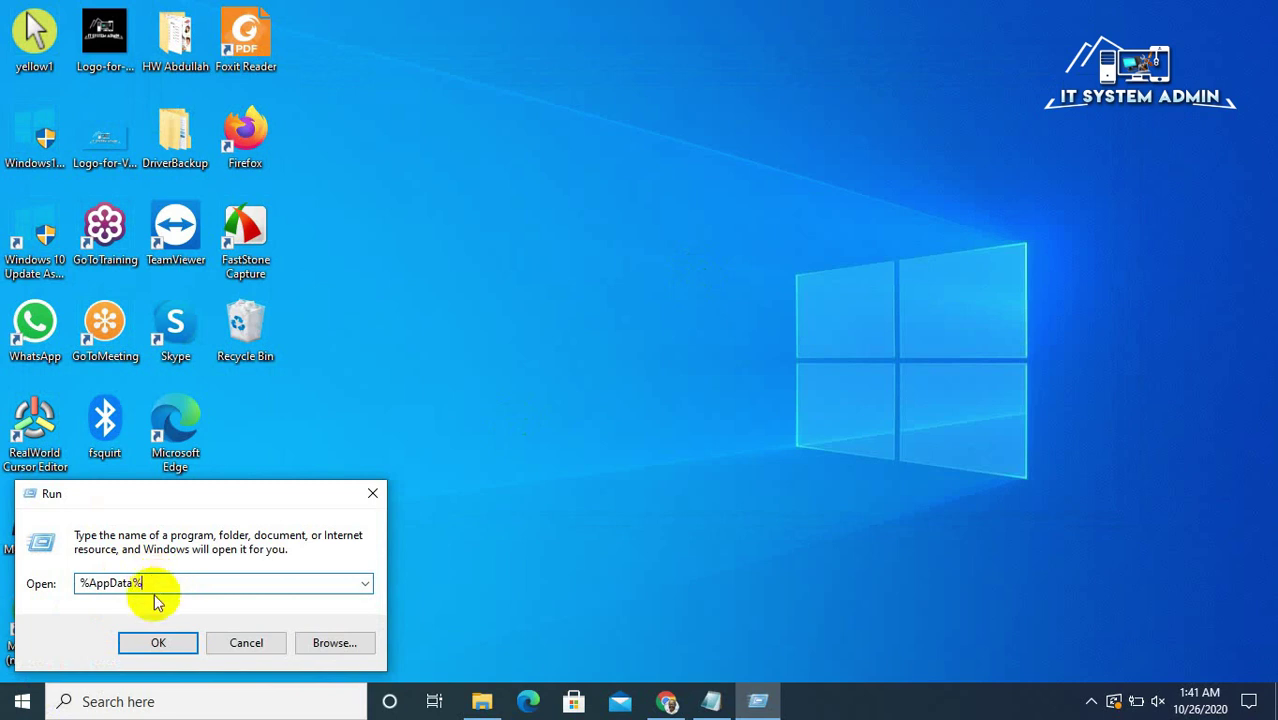
pyautogui.click(157, 640)
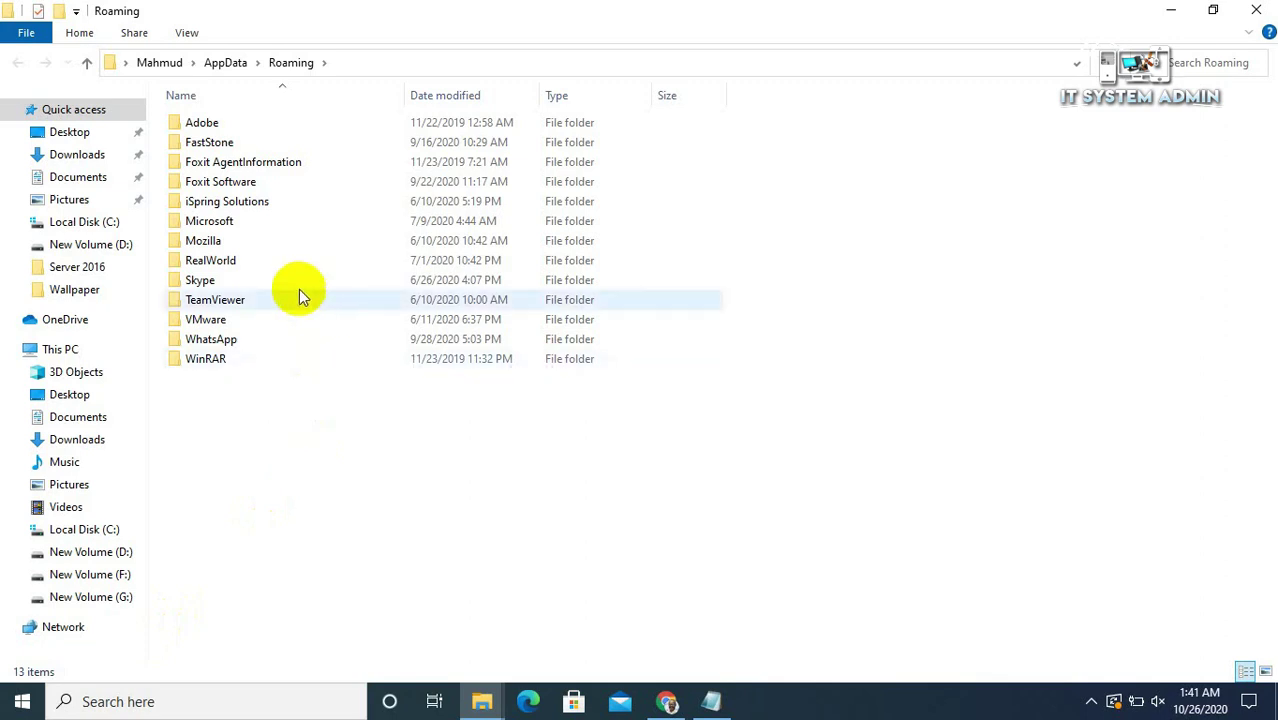
# Browse Microsoft > Windows > Start Menu > Programs > Startup, confirm cleantemp is listed, then close it
pyautogui.doubleClick(228, 226)
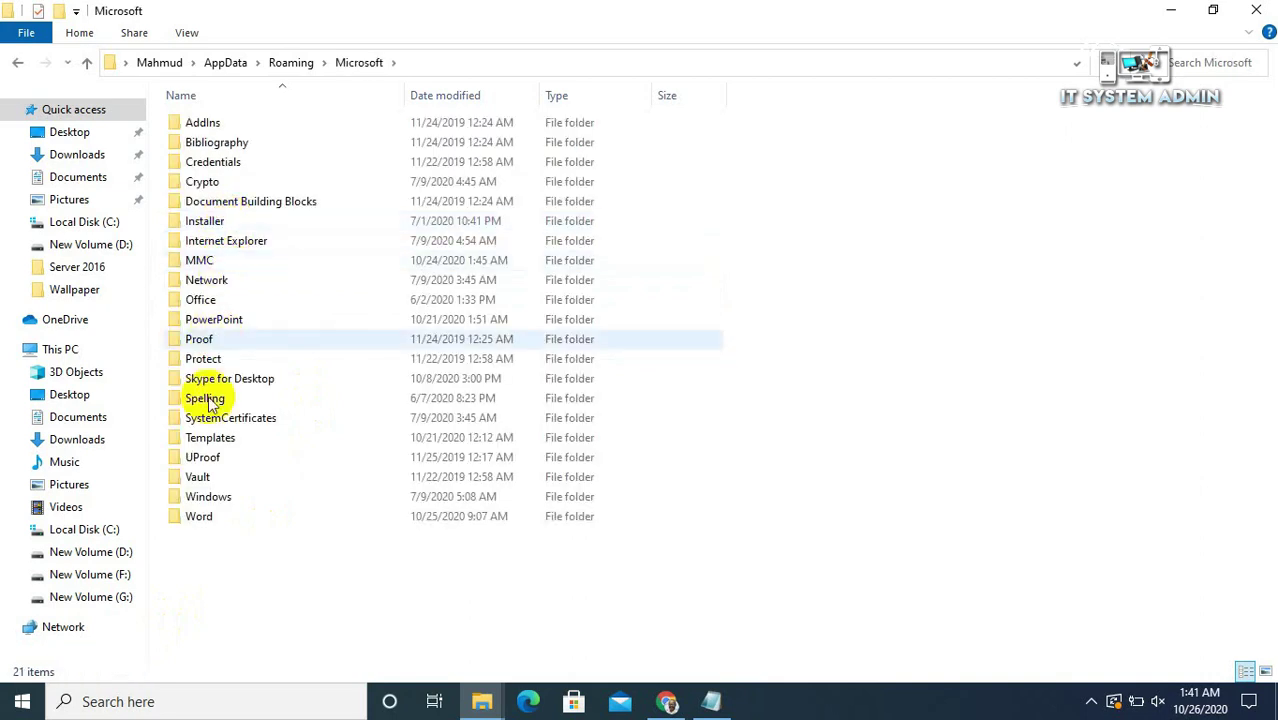
pyautogui.click(212, 496)
pyautogui.doubleClick(212, 496)
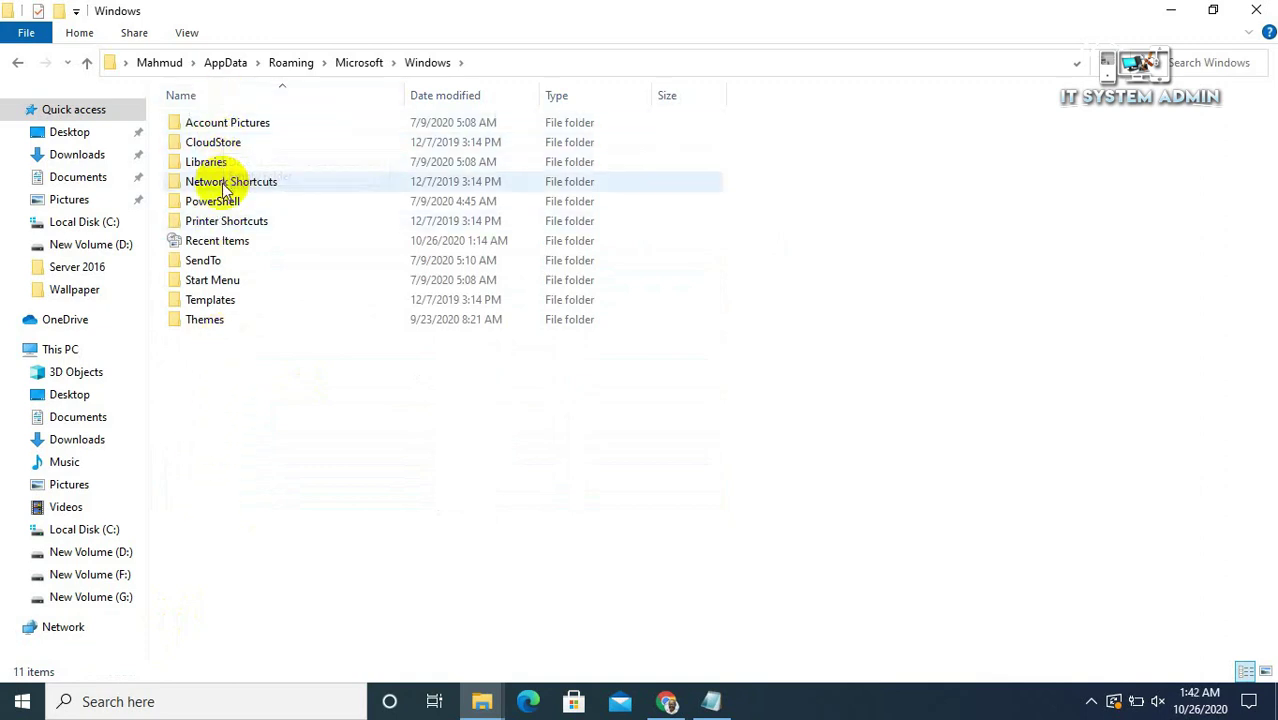
pyautogui.doubleClick(218, 281)
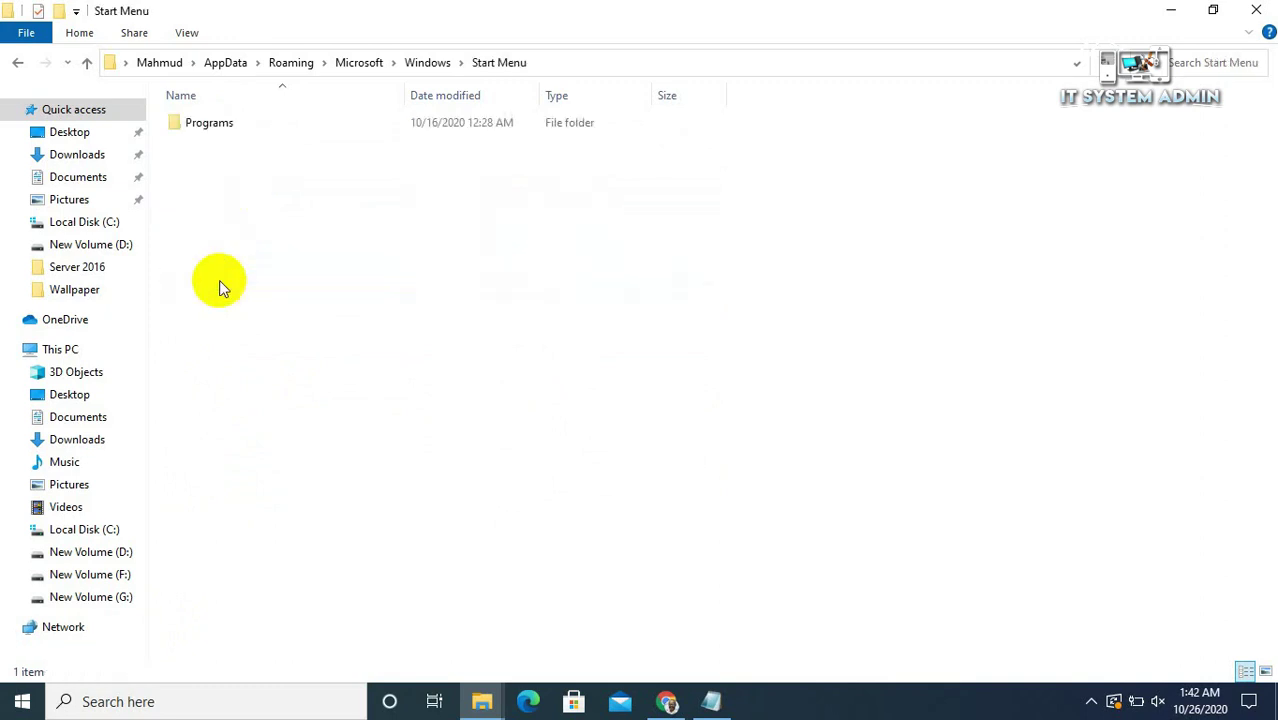
pyautogui.doubleClick(218, 124)
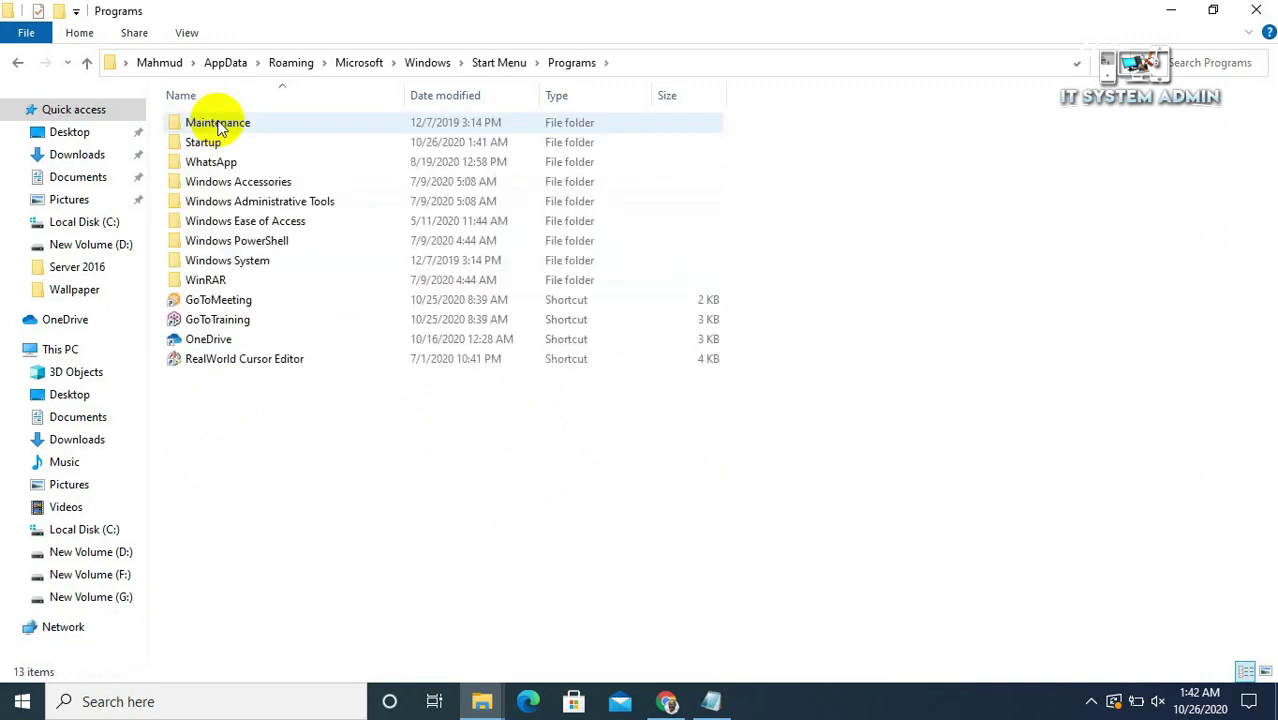
pyautogui.doubleClick(220, 144)
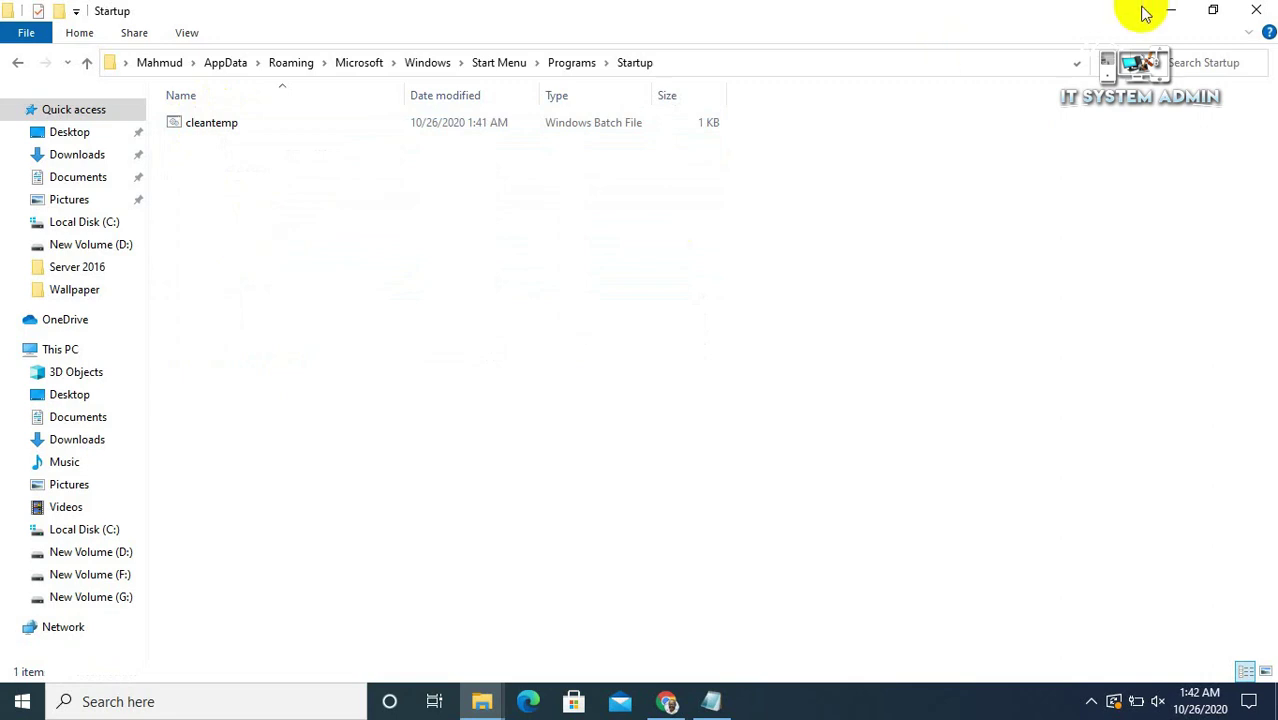
pyautogui.click(1262, 10)
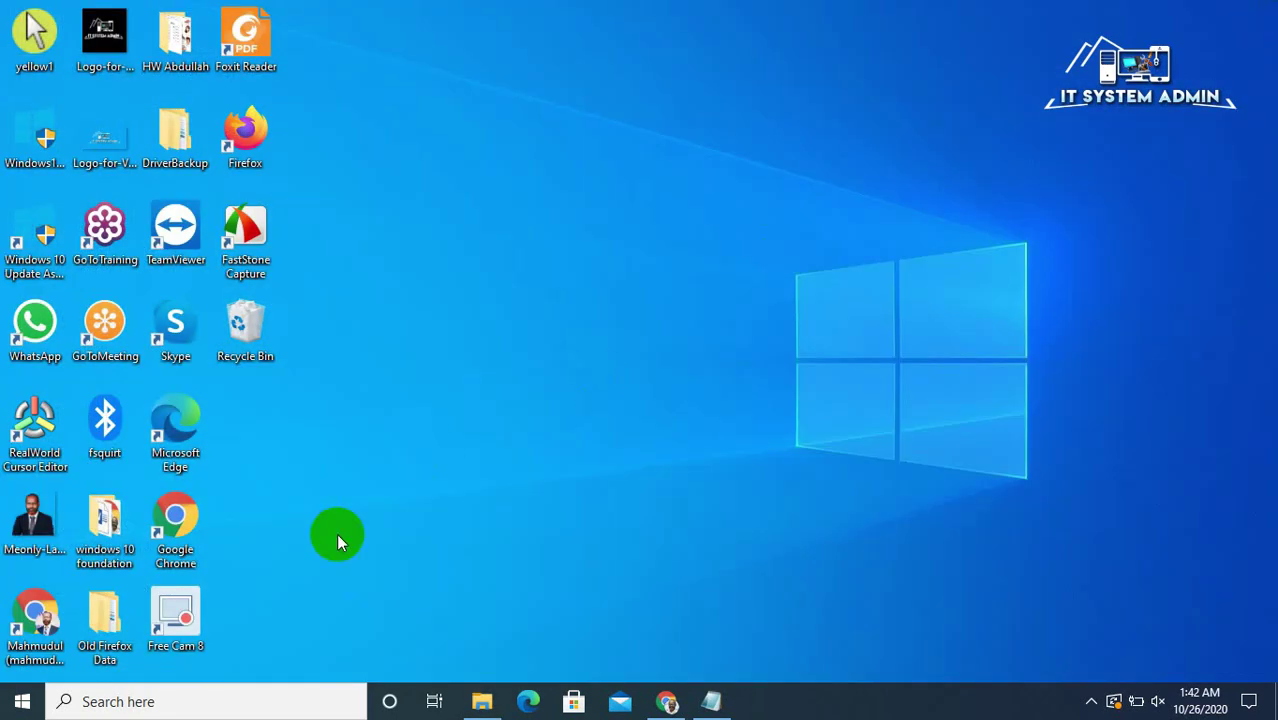
# Restart the computer through the Start menu's Power options
pyautogui.click(20, 706)
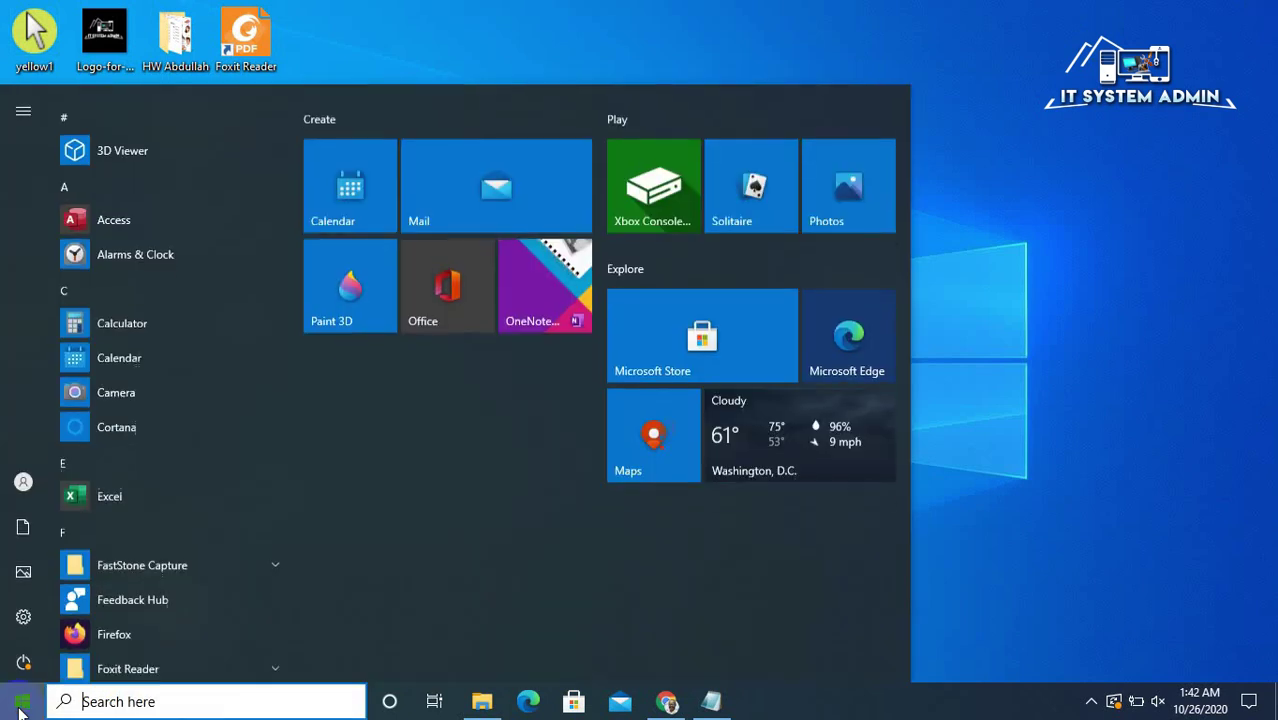
pyautogui.moveTo(26, 671)
pyautogui.click(26, 668)
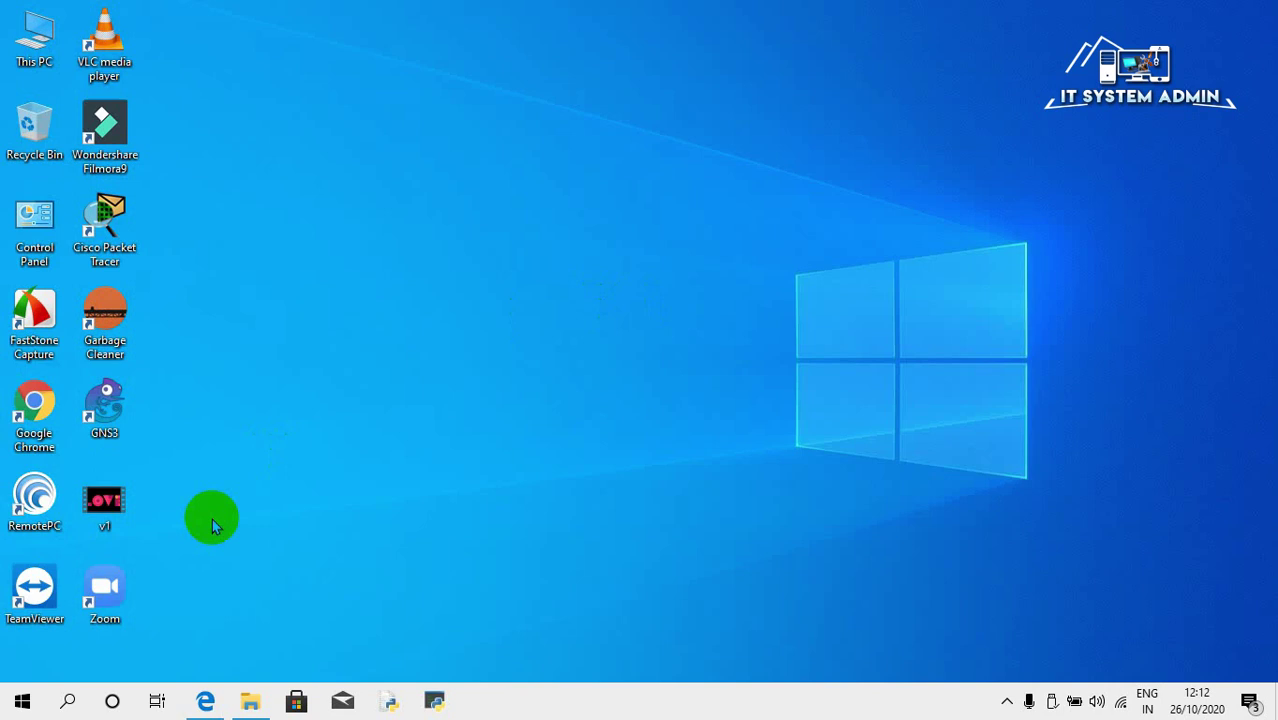
# Reopen the Roaming folder by running the %AppData% autocomplete suggestion from Run
pyautogui.rightClick(23, 707)
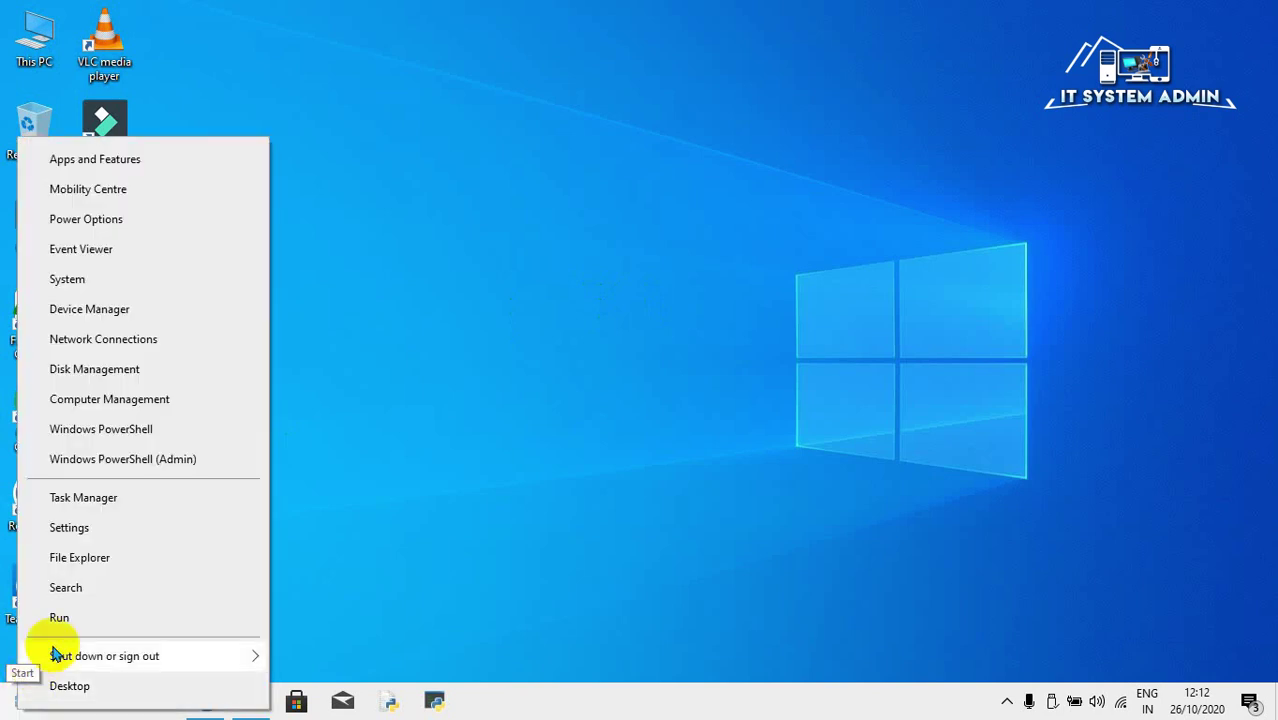
pyautogui.click(78, 618)
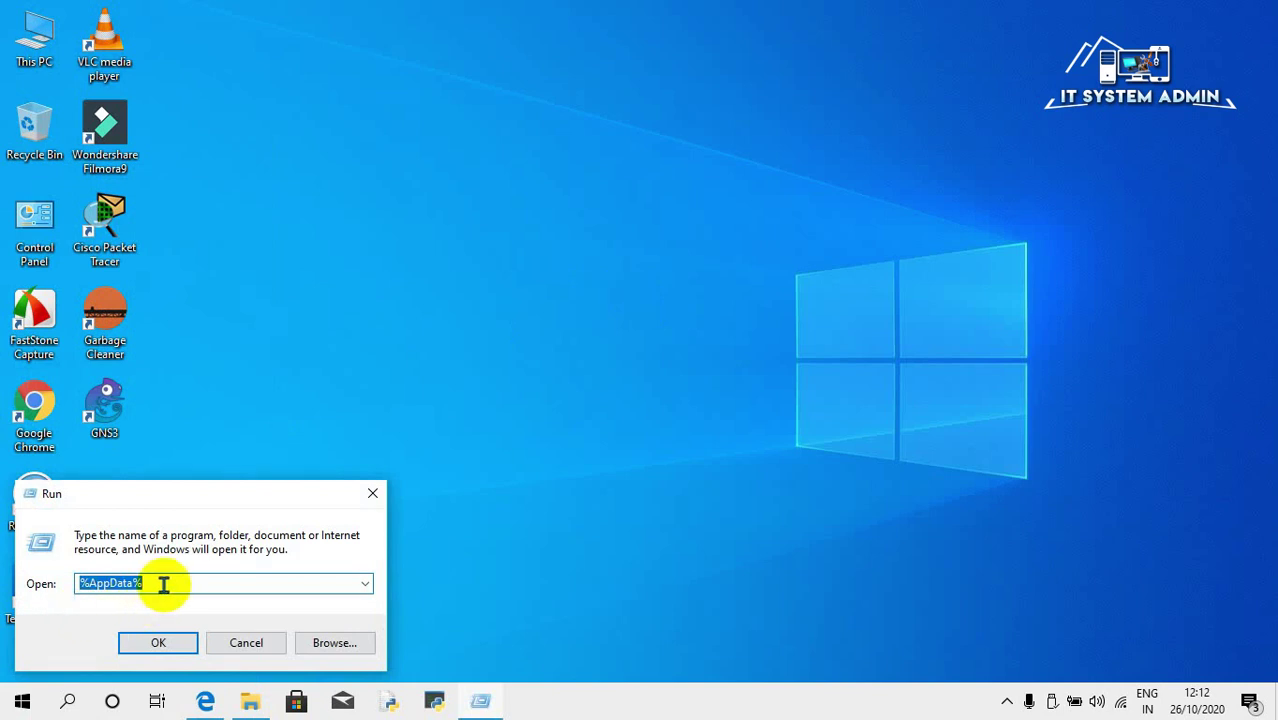
pyautogui.write('%')
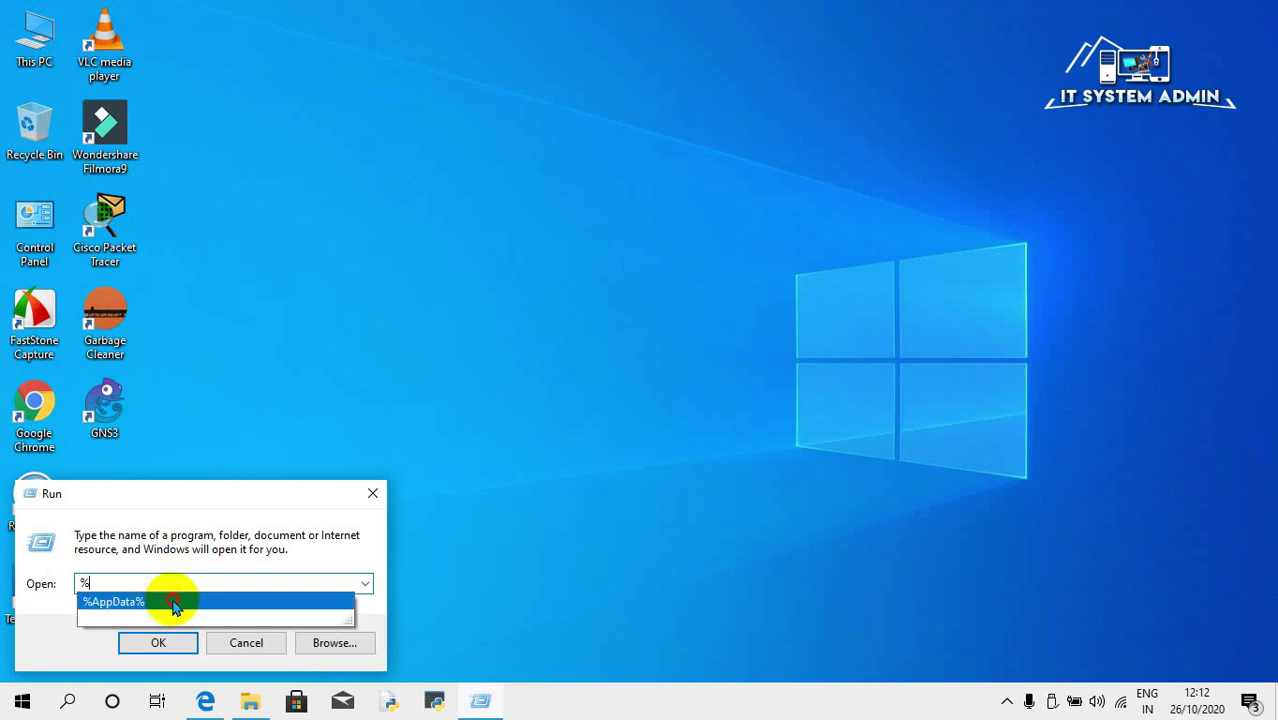
pyautogui.click(174, 602)
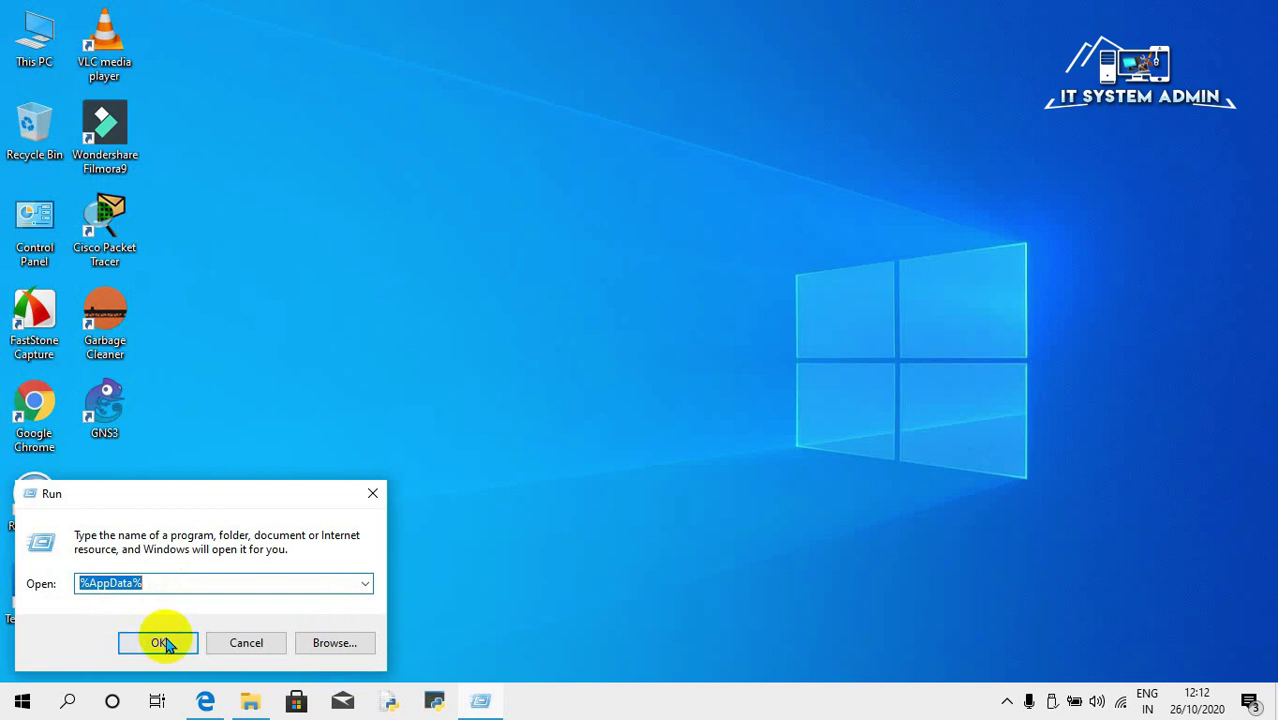
pyautogui.click(166, 642)
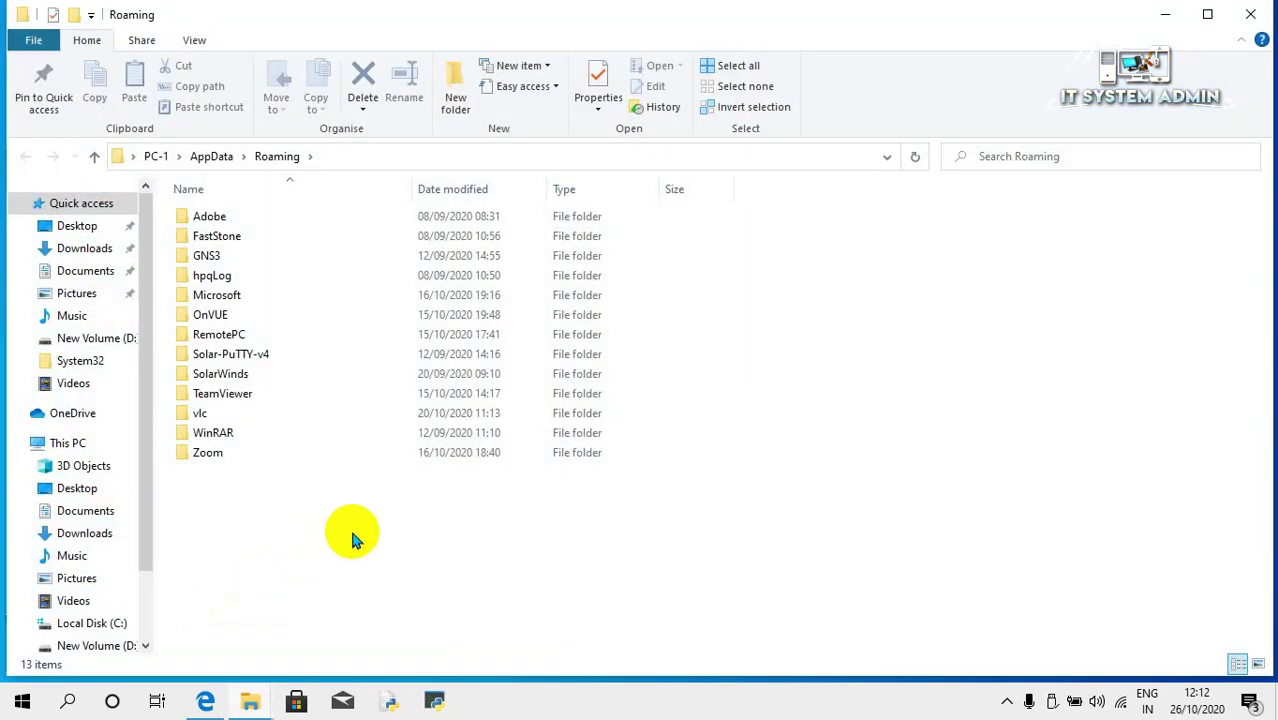
# Go up to AppData, open Local\Temp to check its eight remaining items, then close it
pyautogui.click(95, 160)
pyautogui.click(305, 228)
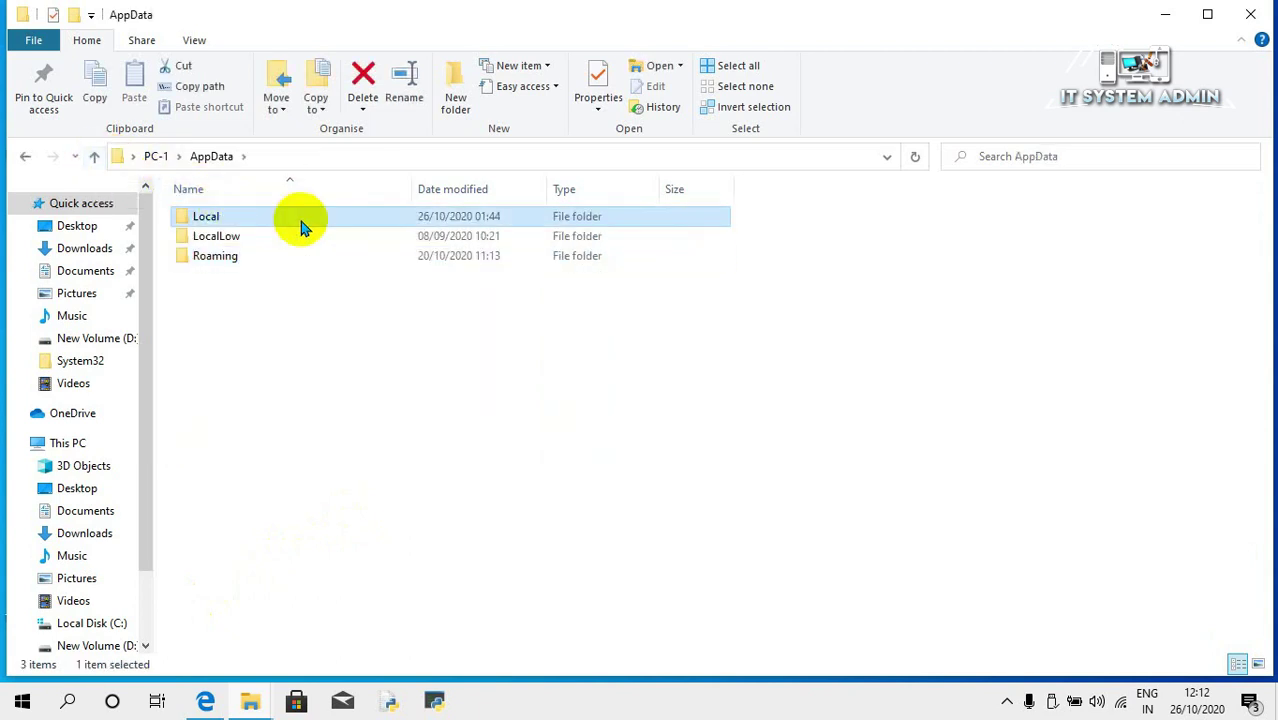
pyautogui.doubleClick(305, 228)
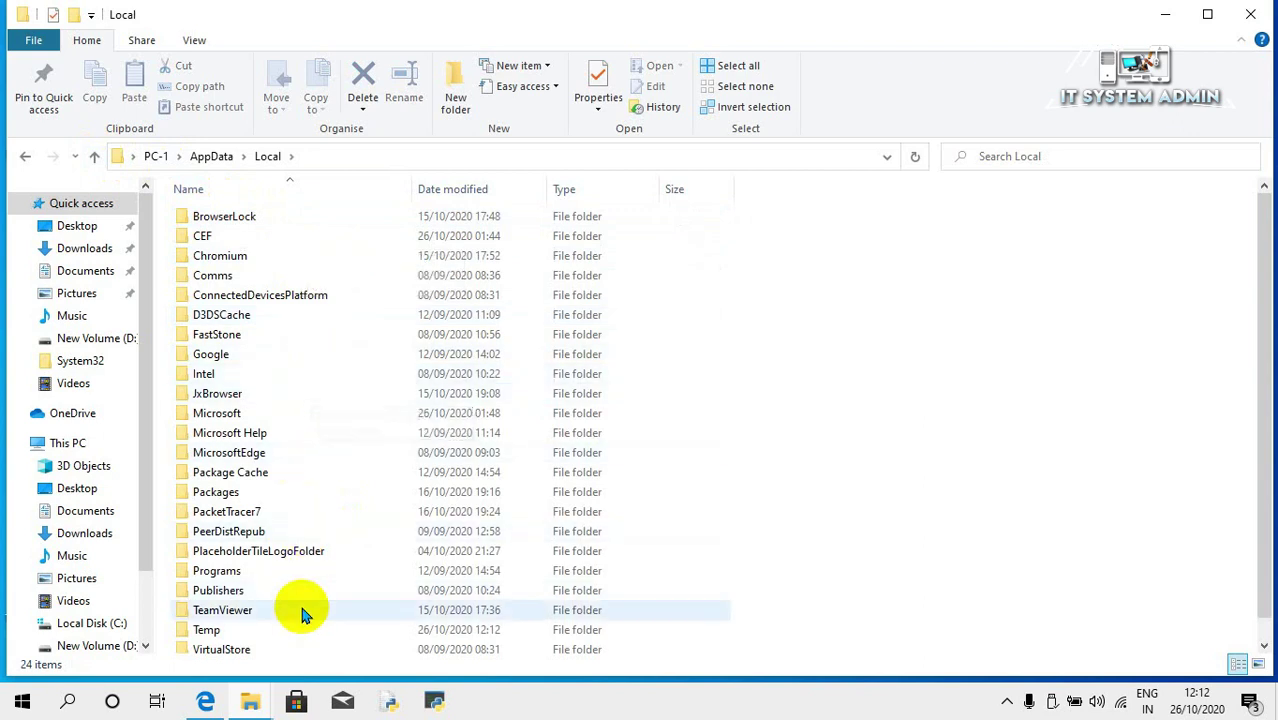
pyautogui.click(305, 632)
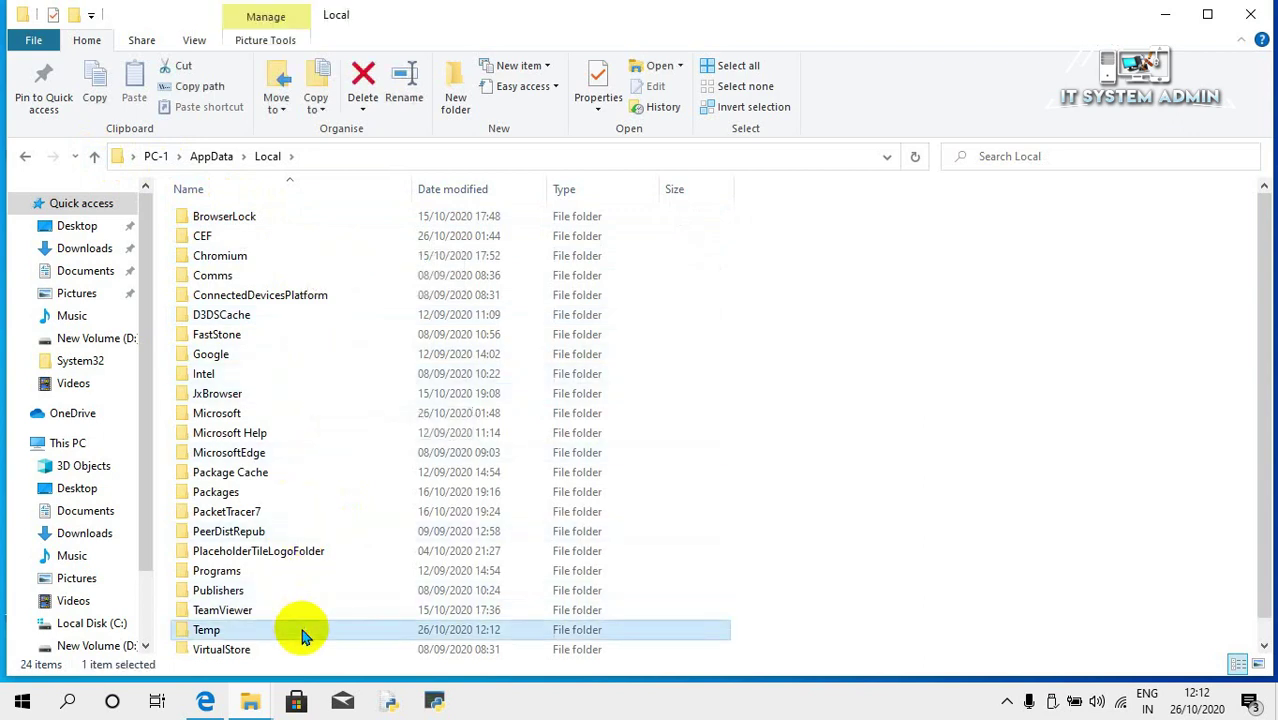
pyautogui.doubleClick(305, 632)
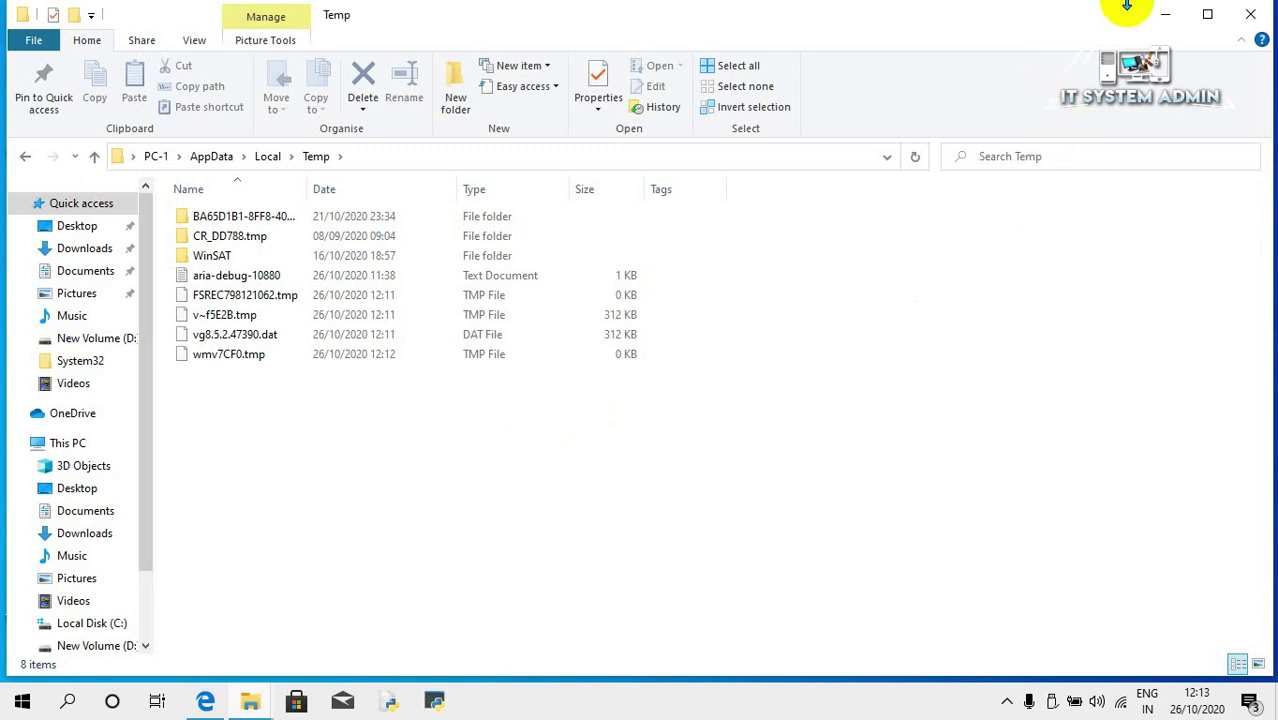
pyautogui.click(1249, 18)
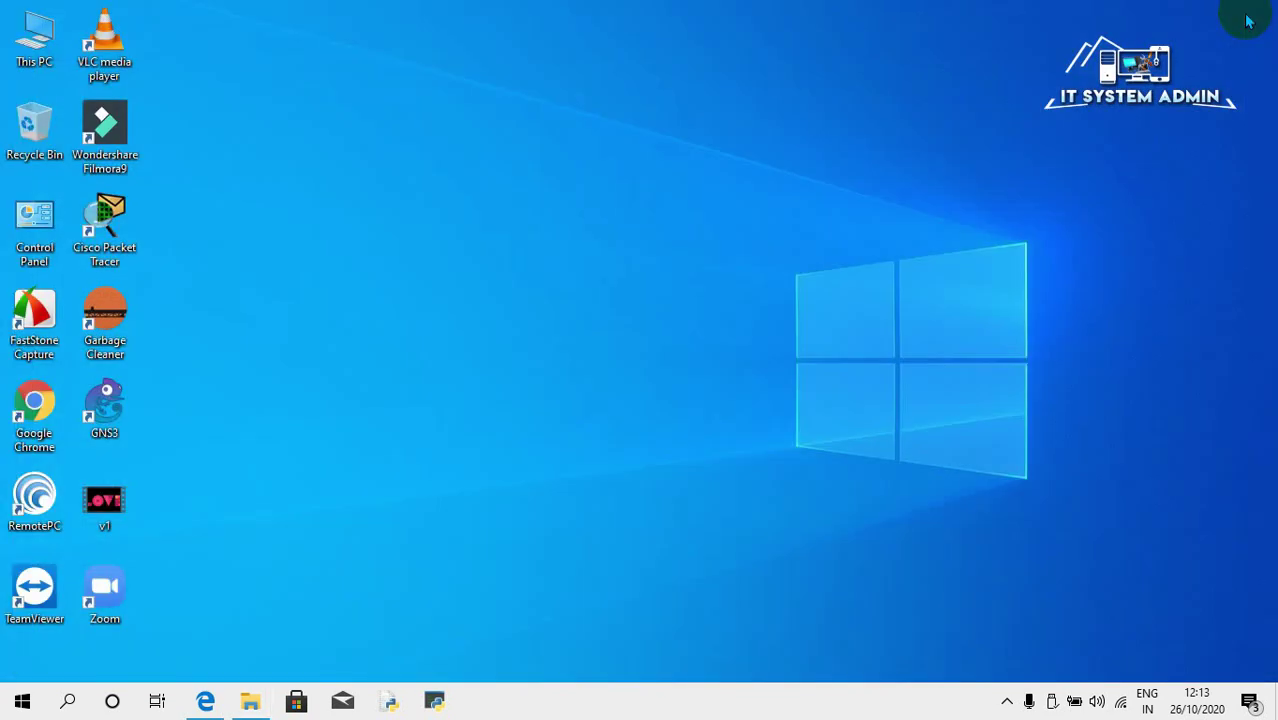